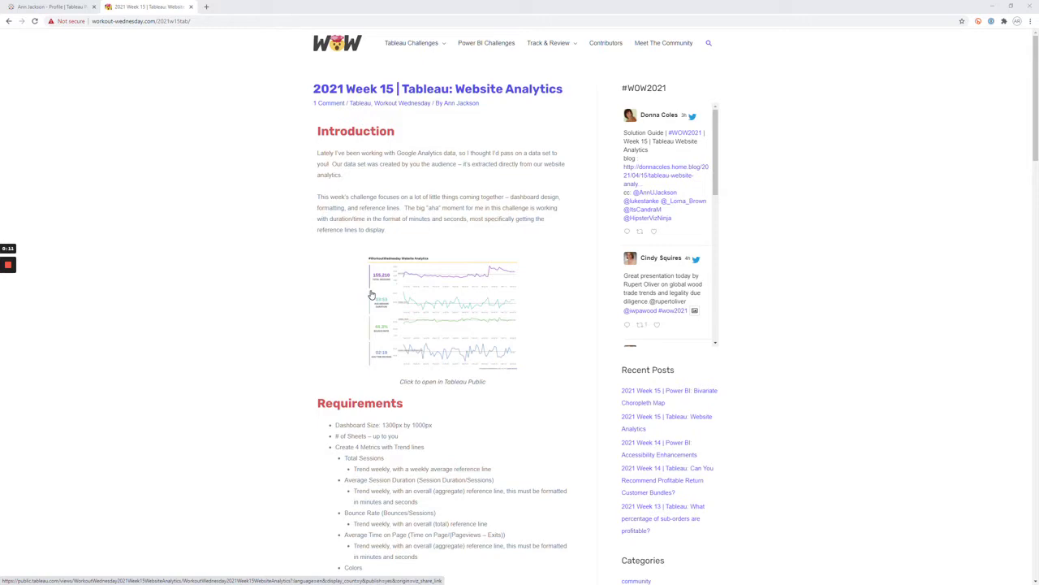
- Switch Chrome to the challenge author's Tableau Public profile page
click(73, 8)
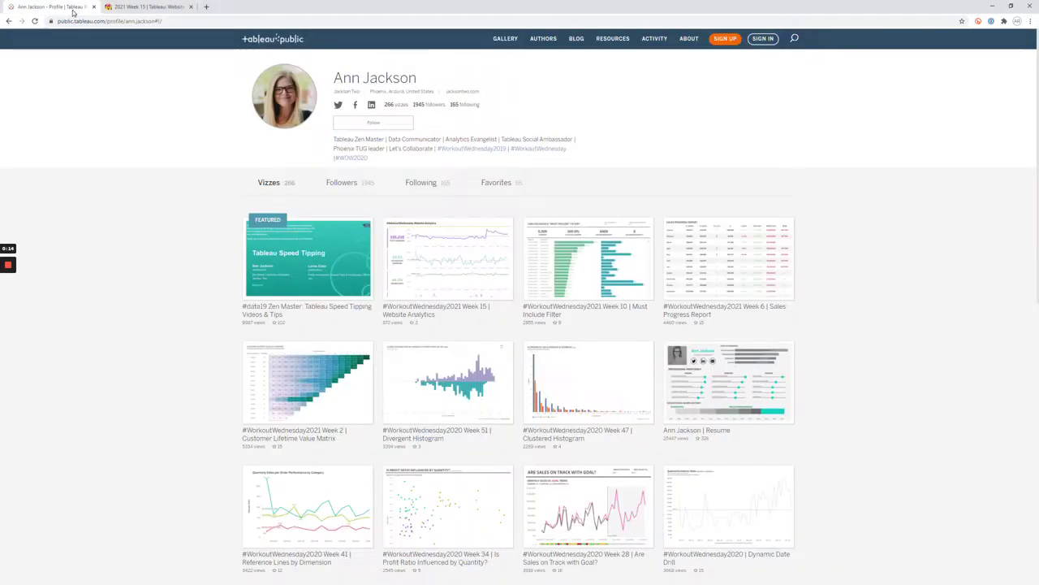
- Open the #WorkoutWednesday2021 Week 15 Website Analytics viz, then minimize Chrome
click(438, 264)
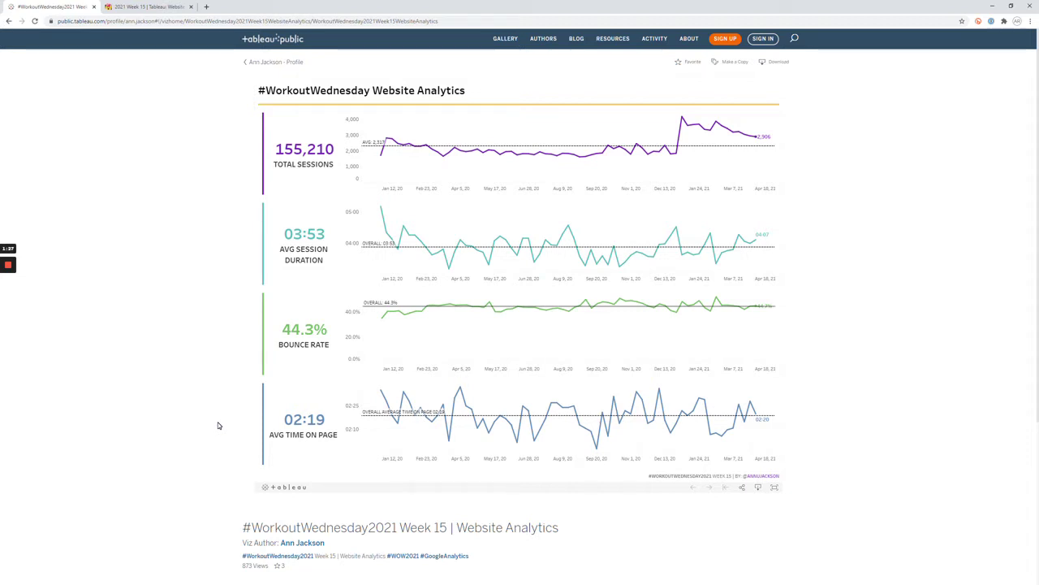
click(1012, 5)
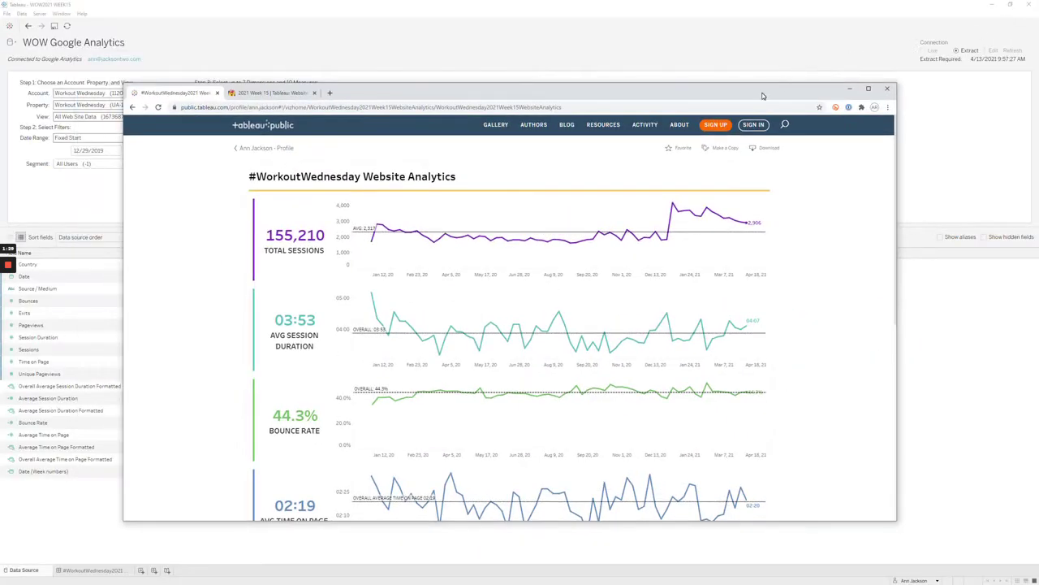
- Bring up Tableau's WOW Google Analytics Data Source page and its measure list
click(849, 88)
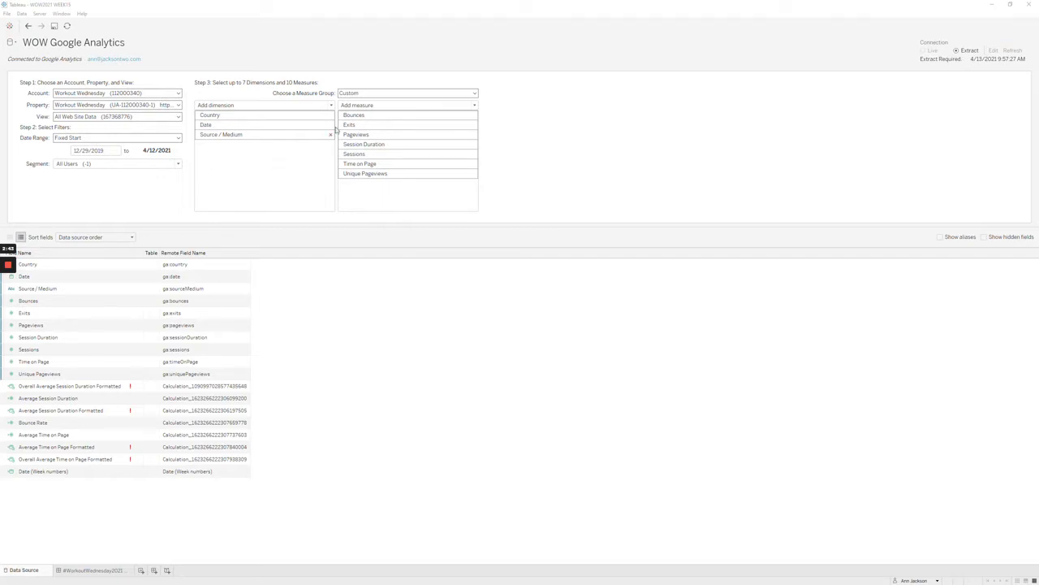
click(475, 106)
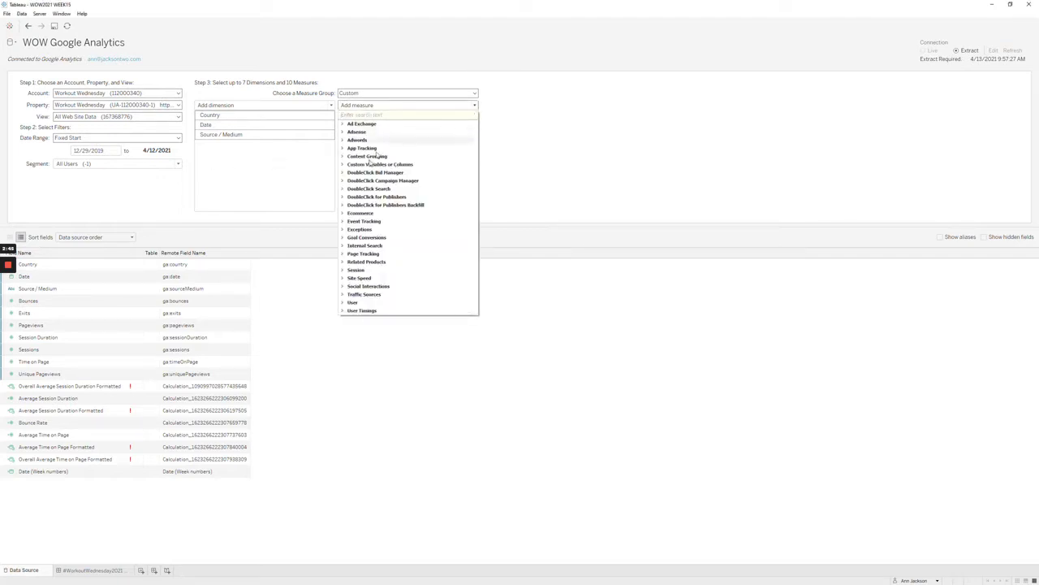
- Browse the measures by searching 'sess' and expanding Ecommerce, add nothing, then switch to Chrome
text(sess)
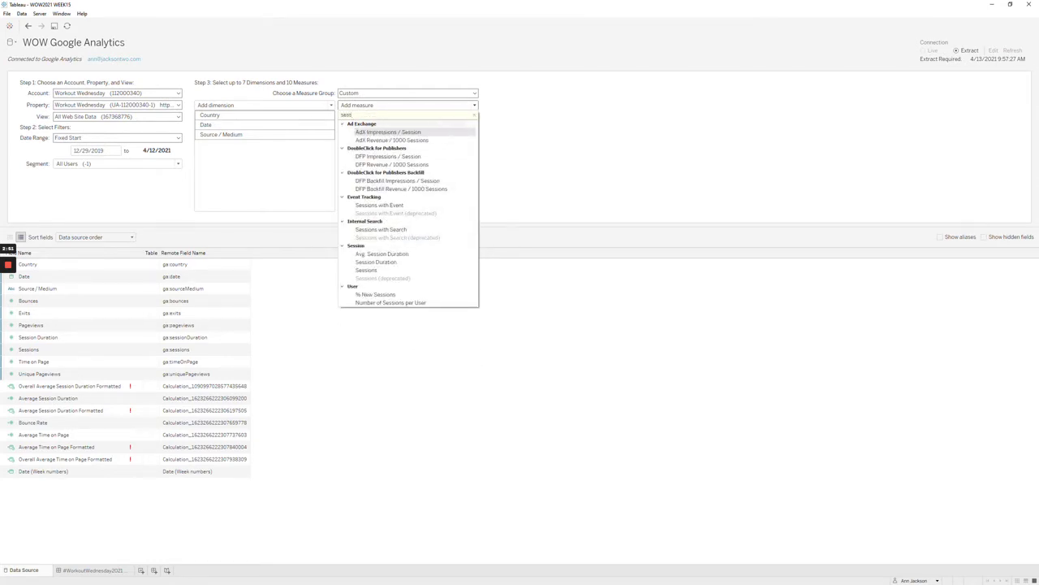
click(473, 116)
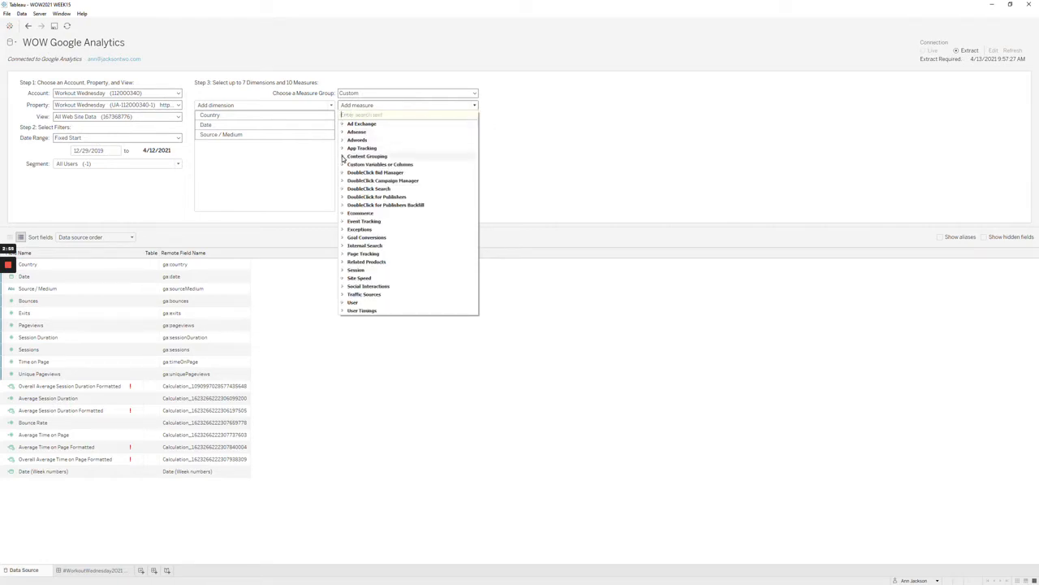
click(342, 214)
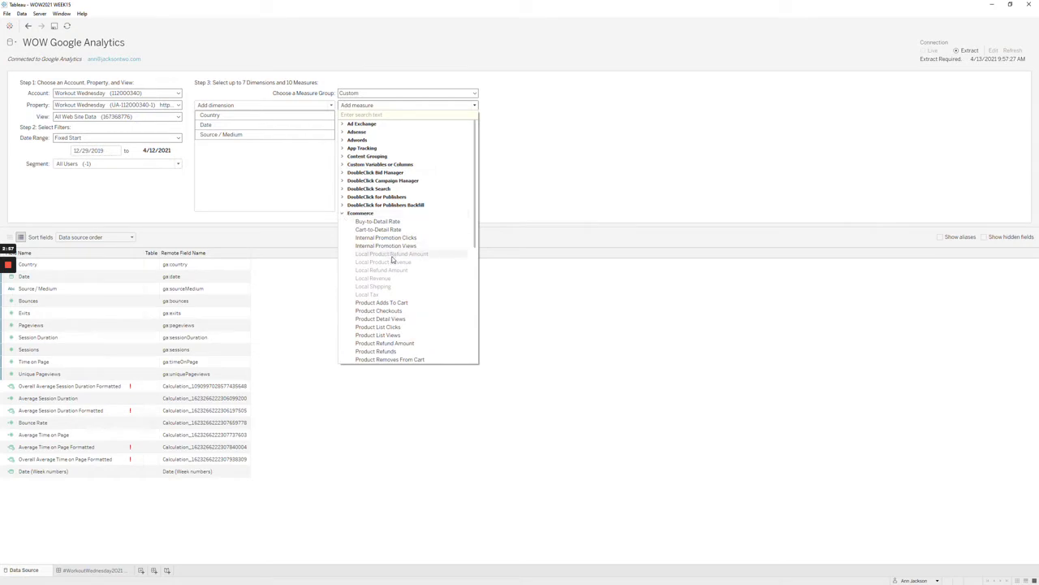
scroll(395, 262, down, 2)
scroll(395, 262, up, 2)
scroll(396, 254, down, 3)
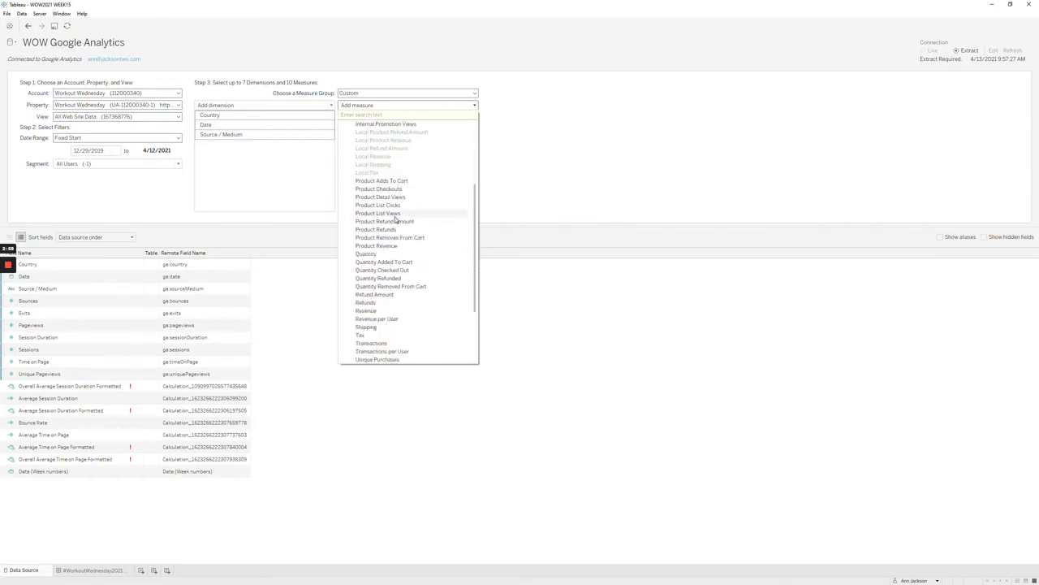
scroll(395, 236, up, 2)
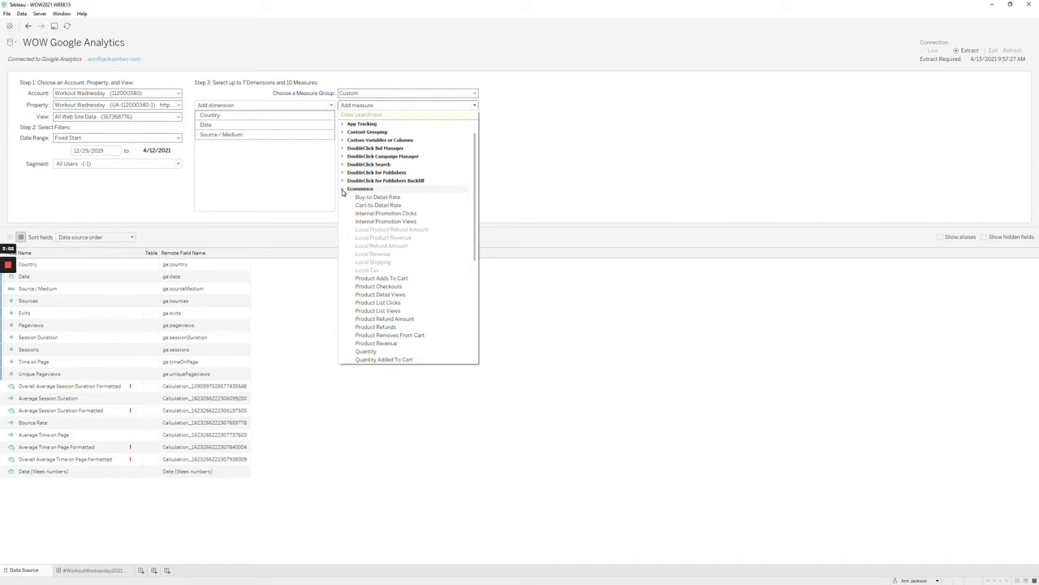
click(343, 190)
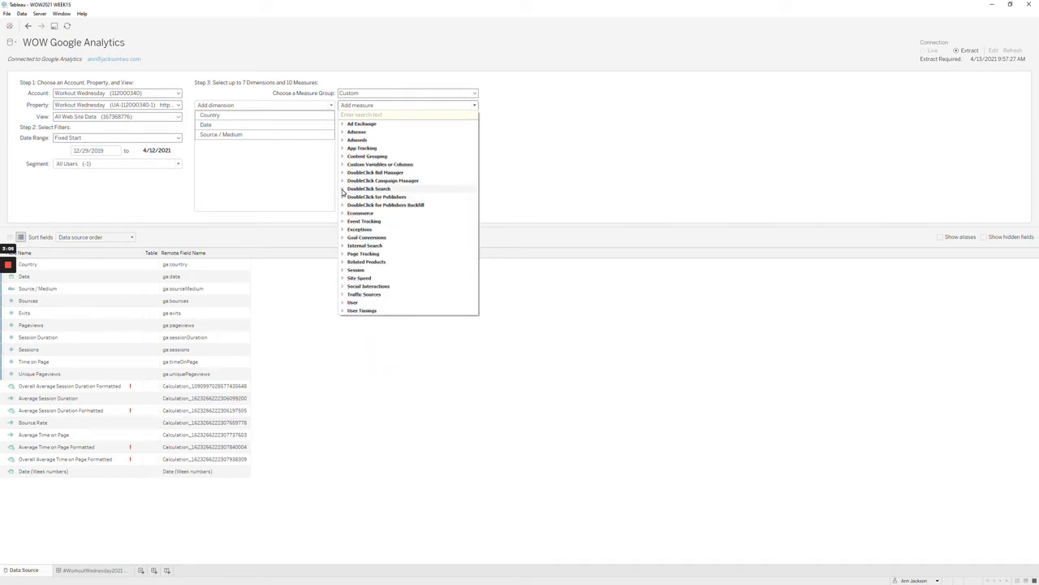
click(544, 176)
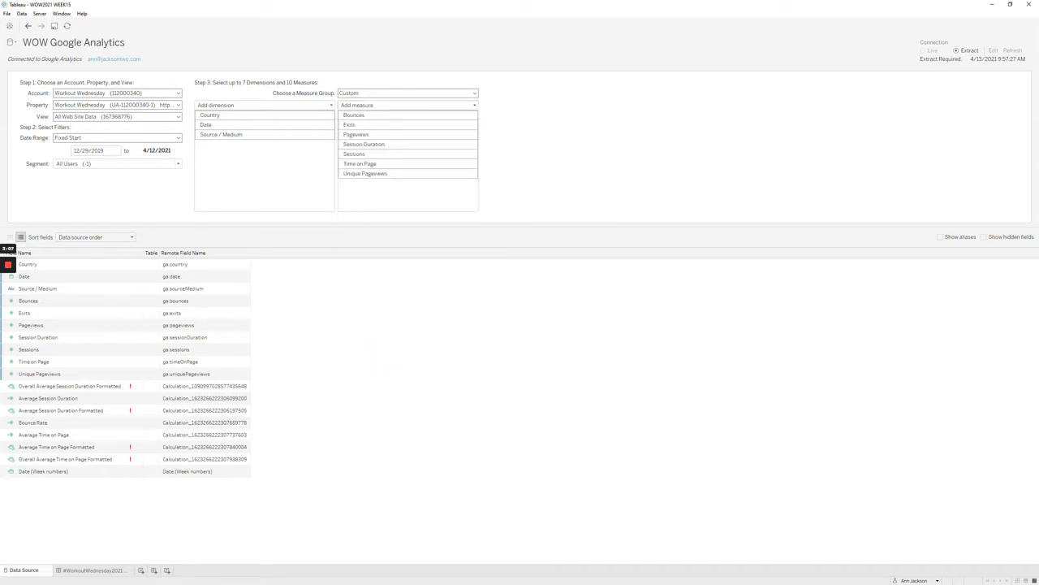
key(alt+Tab)
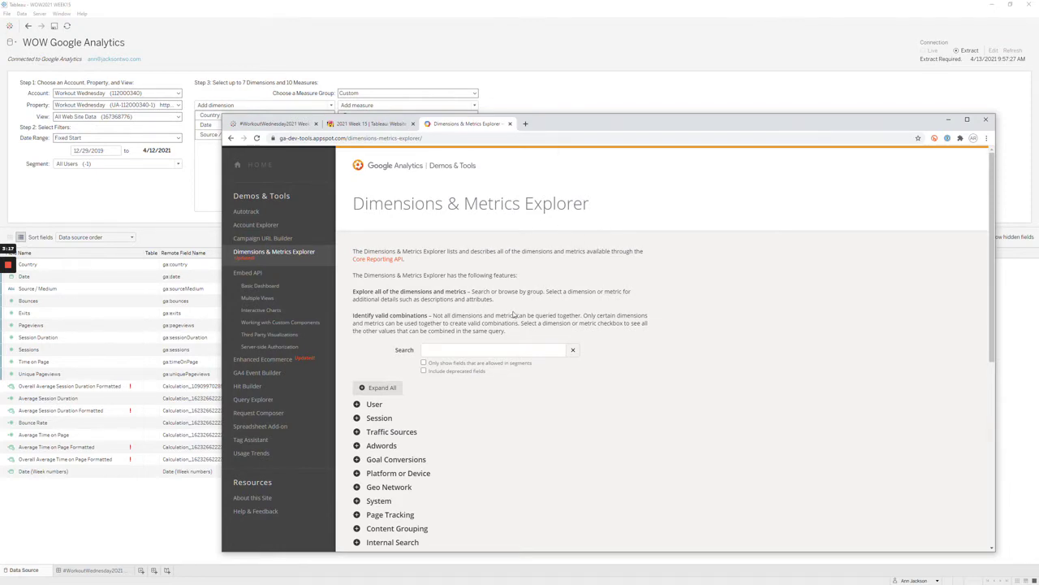
- Search 'sessions' in the Dimensions & Metrics Explorer and read the ga:sessions definition
scroll(511, 307, down, 1)
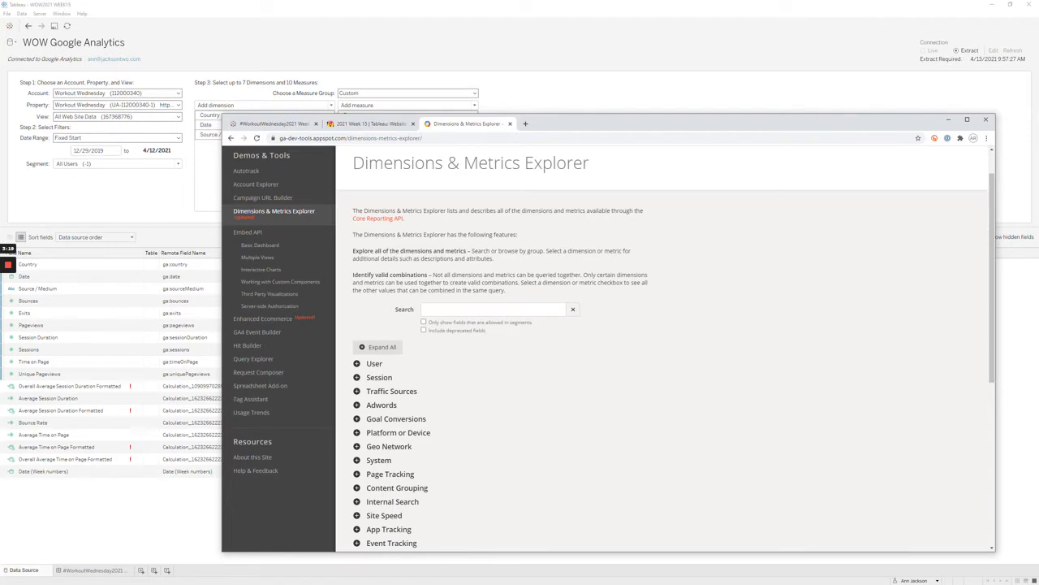
click(493, 309)
text(sessions)
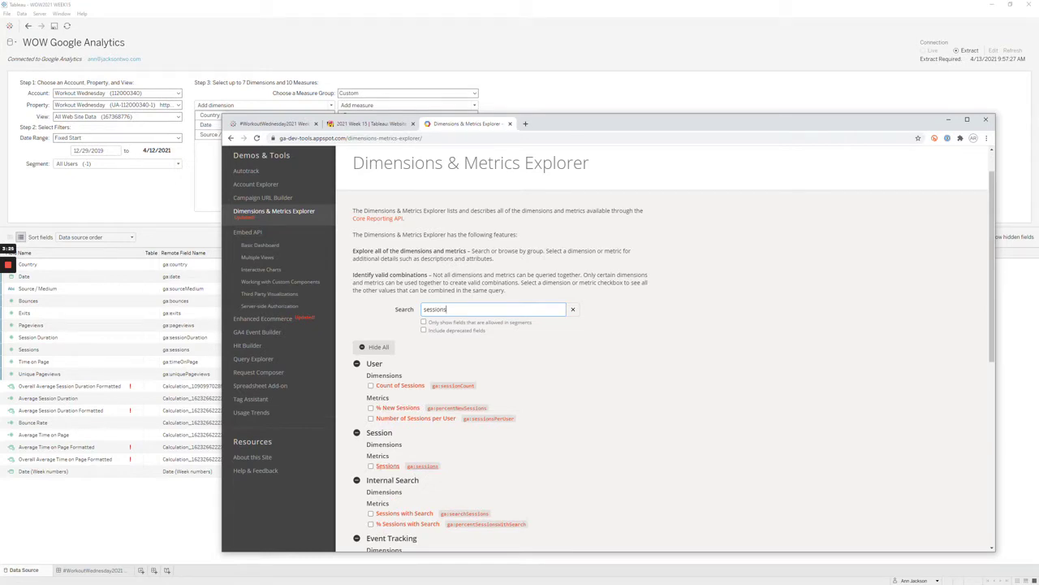
click(389, 466)
drag(600, 128, 679, 106)
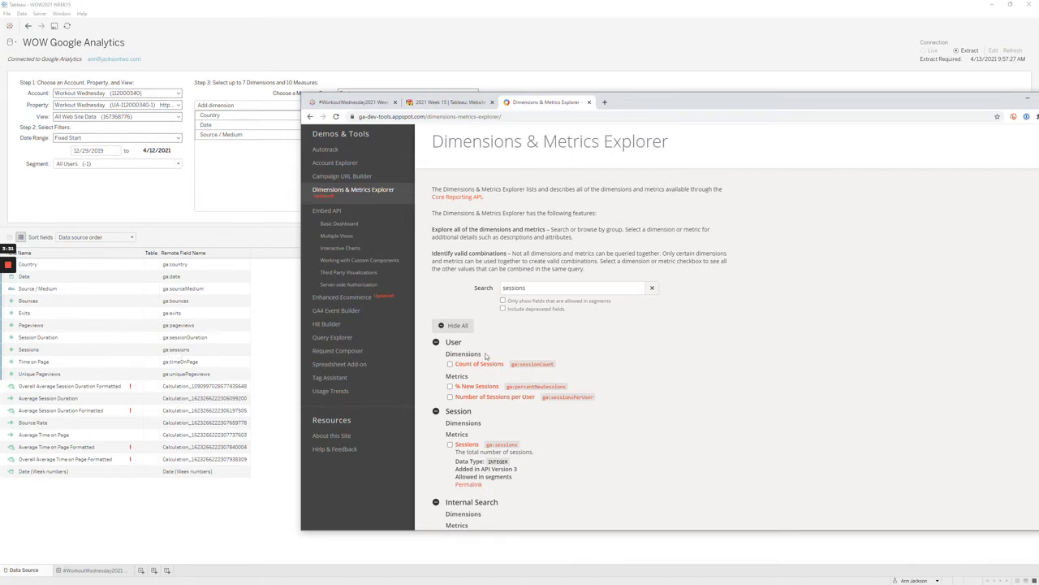
scroll(576, 353, down, 2)
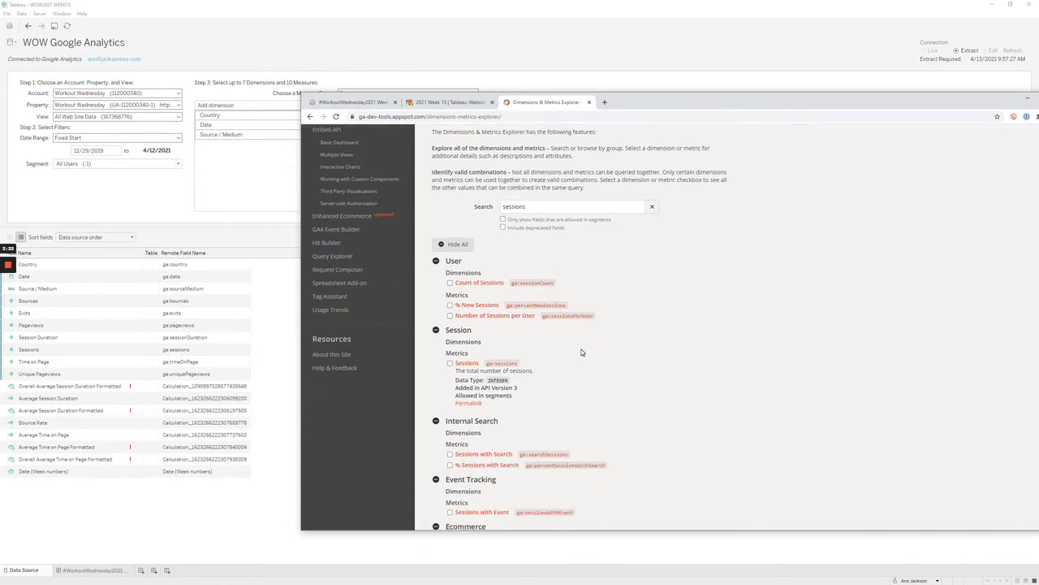
drag(455, 365, 523, 367)
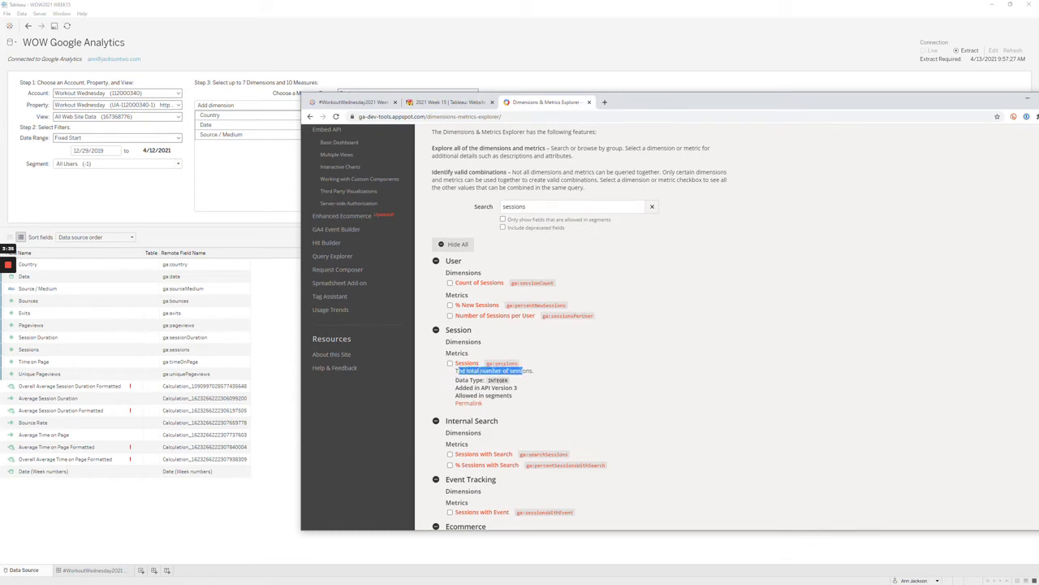
click(523, 367)
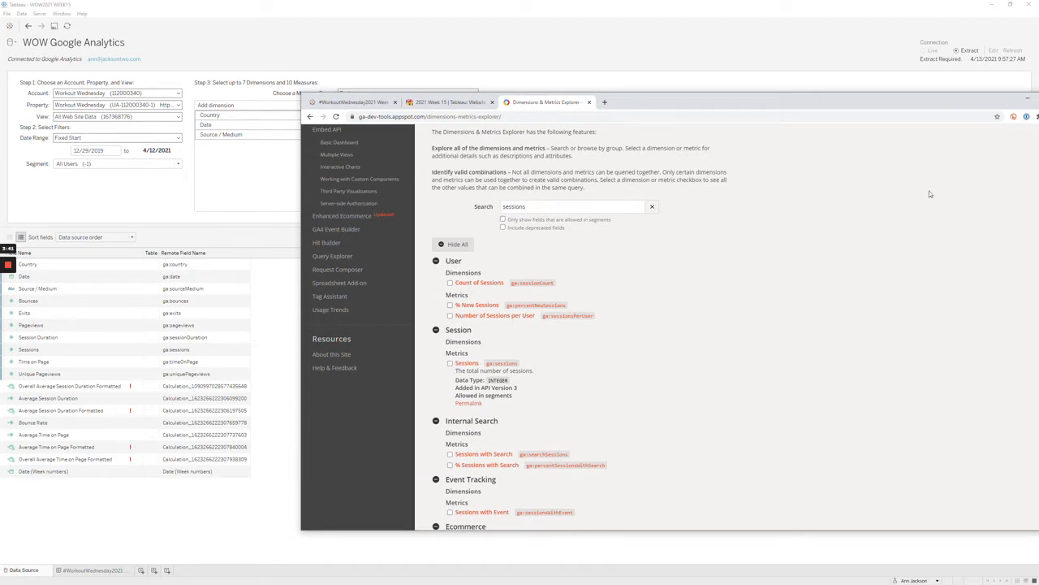
click(1028, 98)
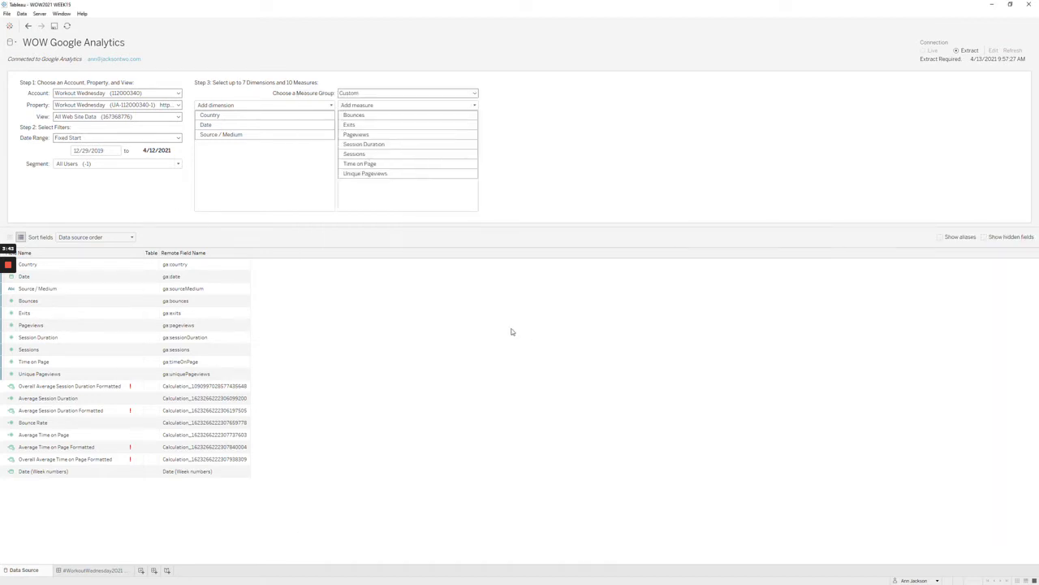
- Keep the Fixed Start date range 12/29/2019 to 4/12/2021 and go to the Website Analytics dashboard
click(90, 138)
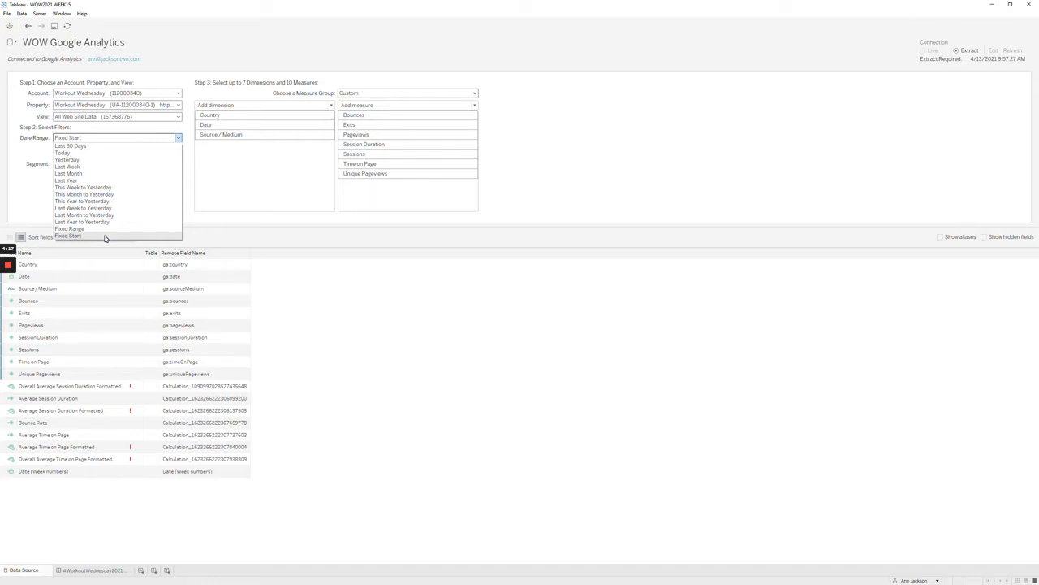
click(618, 239)
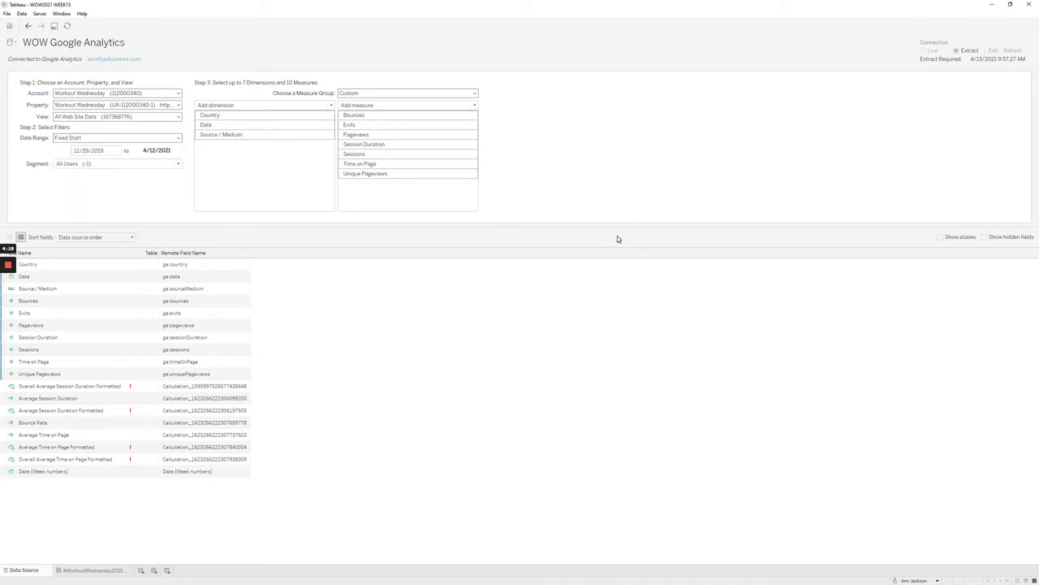
click(93, 570)
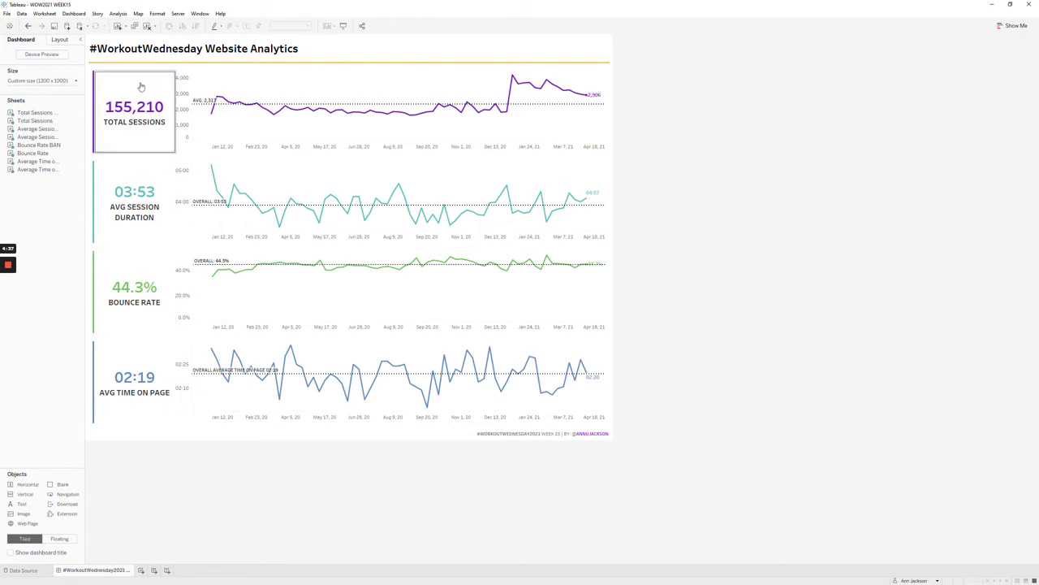
- Widen the side pane to read full sheet names and add a new worksheet, Sheet 9
drag(138, 187, 73, 116)
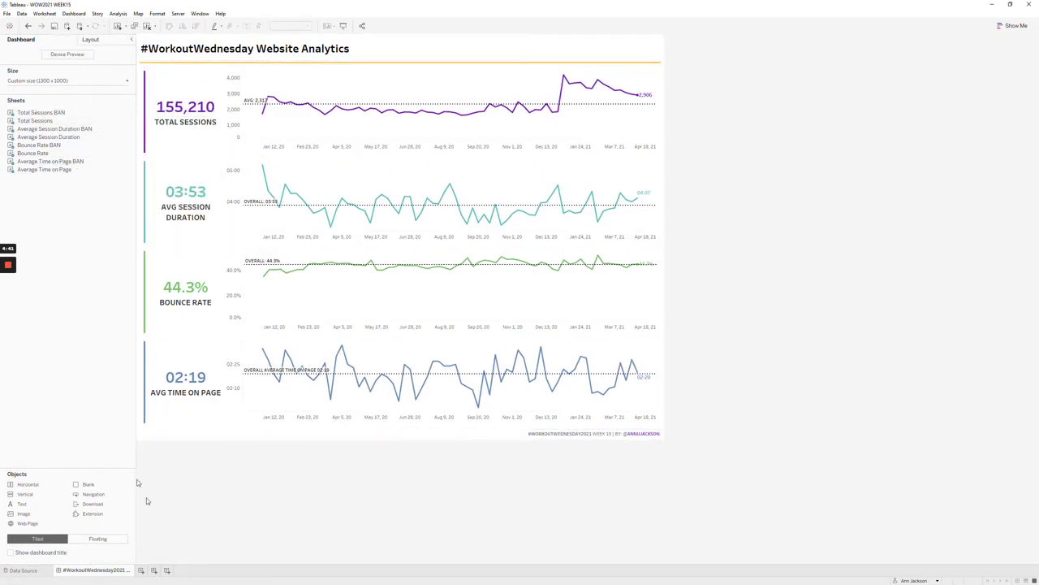
click(142, 570)
- Show total Sessions (155,210) as a bold 28 pt number with a TOTAL SESSIONS caption
click(111, 223)
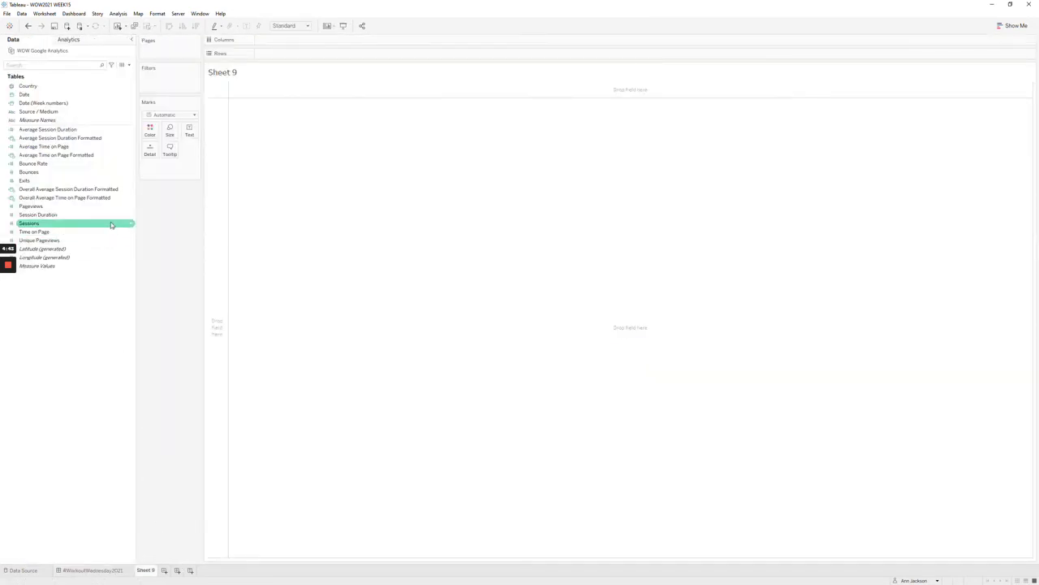
drag(81, 223, 189, 135)
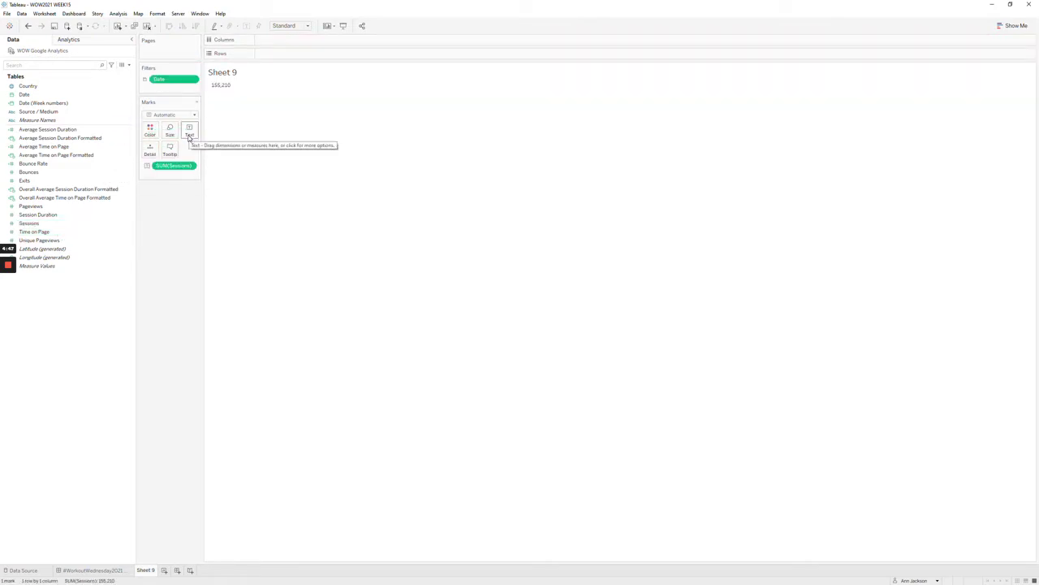
click(189, 136)
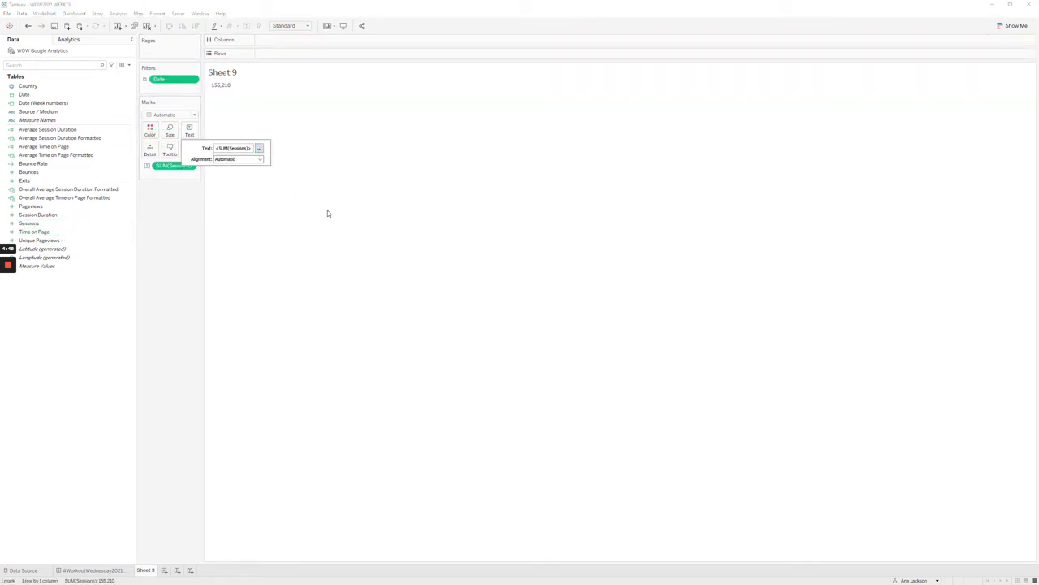
click(259, 148)
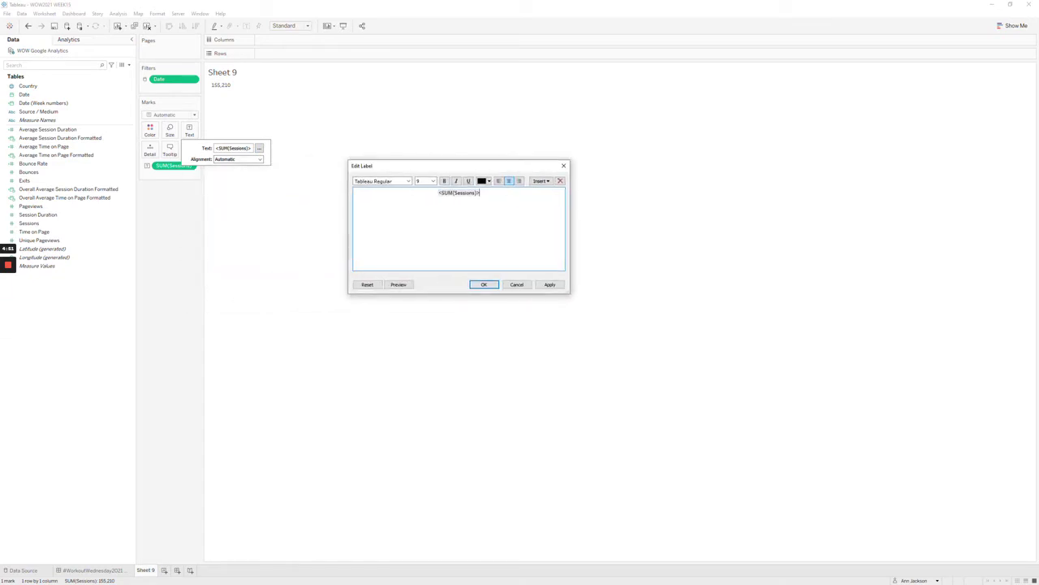
text(TOTAL SESSIONS)
double_click(459, 192)
click(444, 181)
click(433, 181)
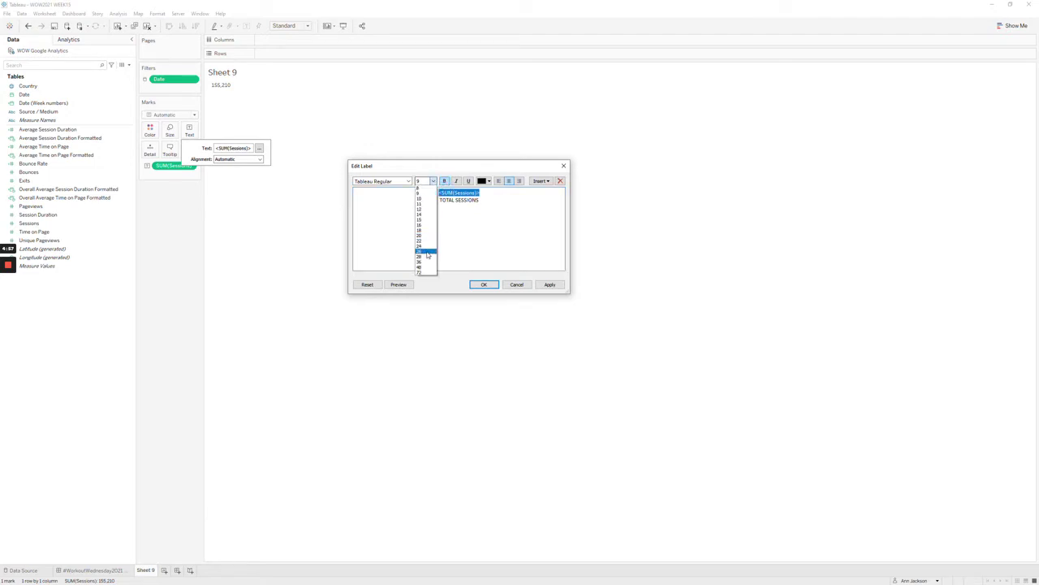
click(426, 257)
click(557, 286)
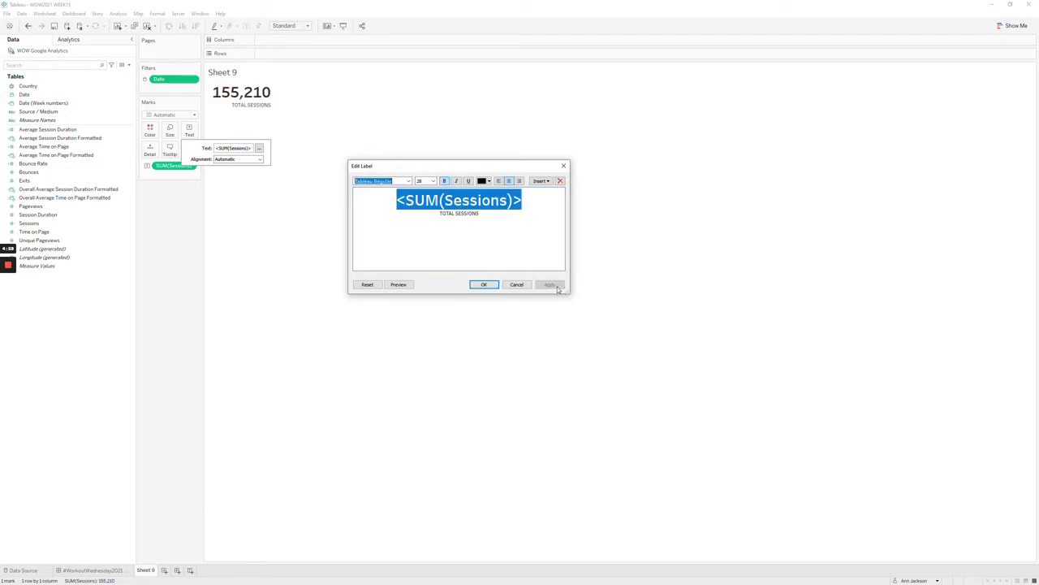
- Center the label horizontally and vertically, then return to the Website Analytics dashboard
click(482, 286)
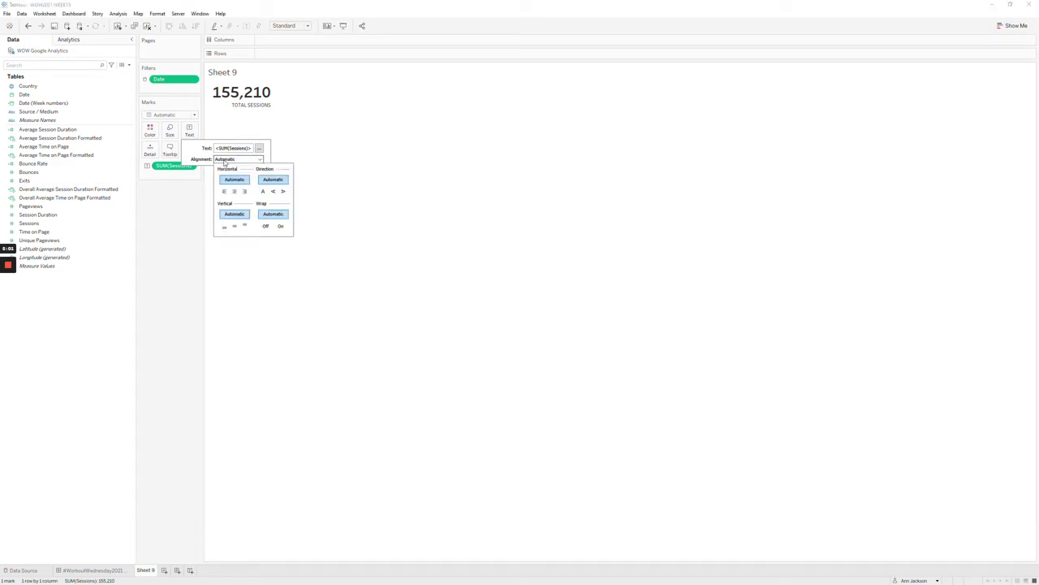
click(237, 160)
click(233, 180)
click(237, 159)
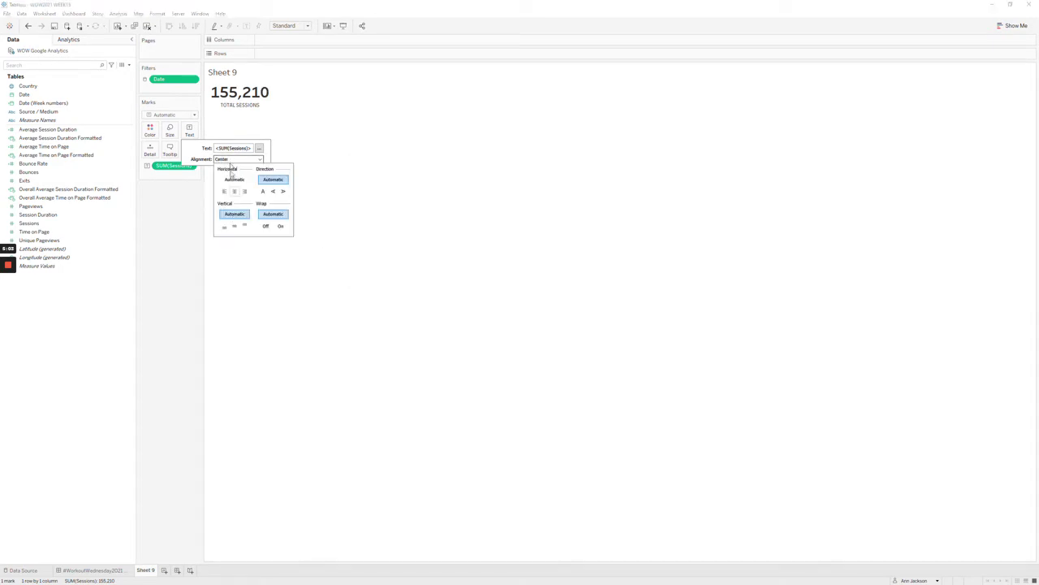
click(232, 225)
click(170, 249)
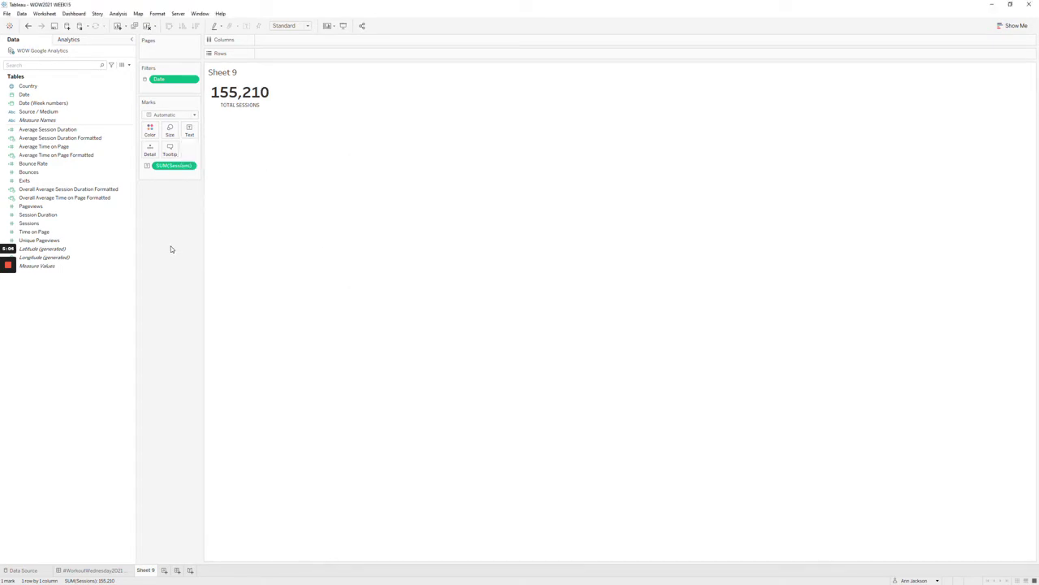
click(120, 571)
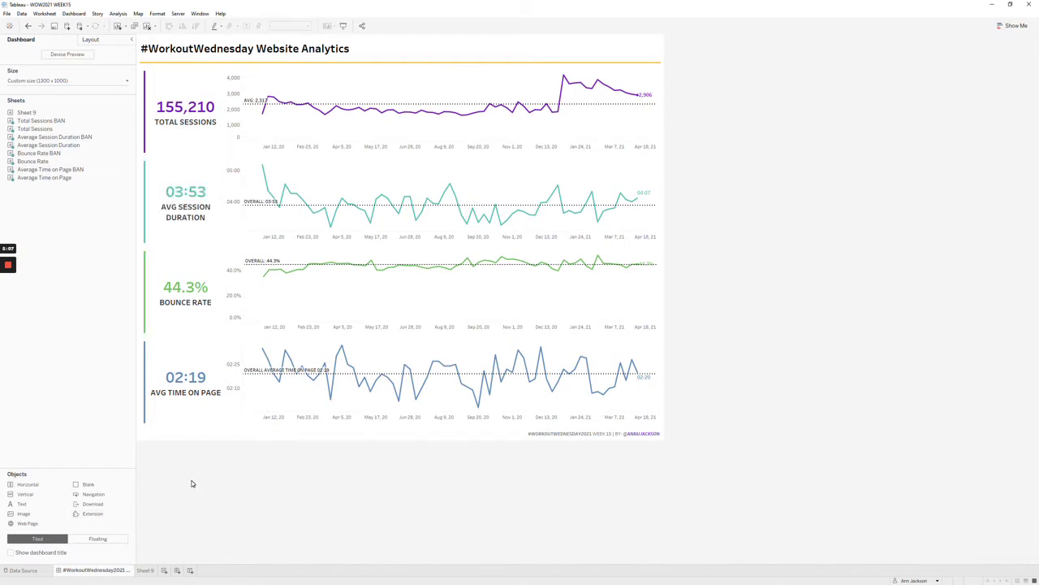
- Open the Average Session Duration (03:53) tile's sheet and edit its SUM([Session Duration]) / SUM([Sessions]) calculation
click(208, 200)
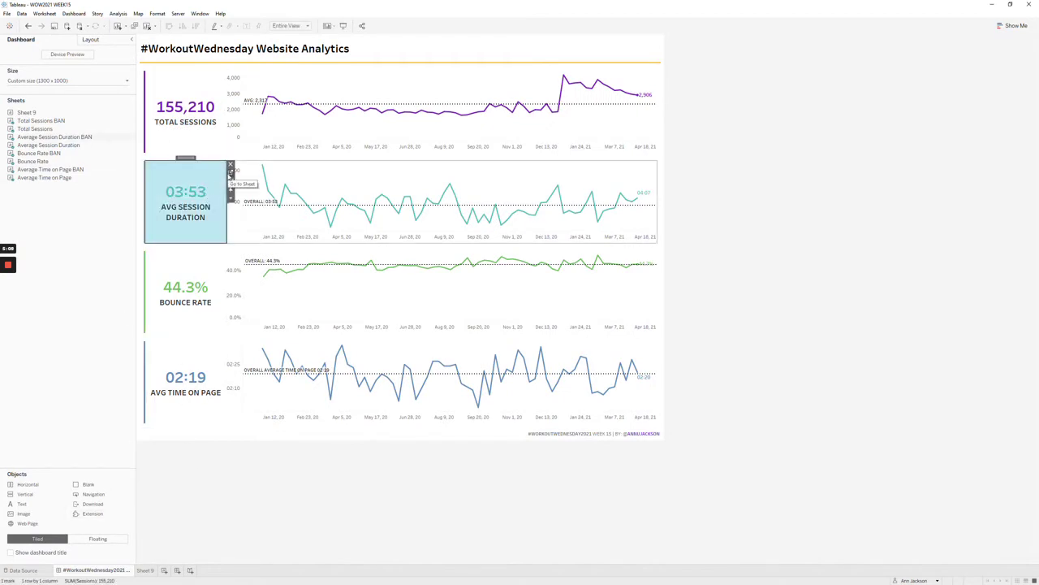
click(230, 174)
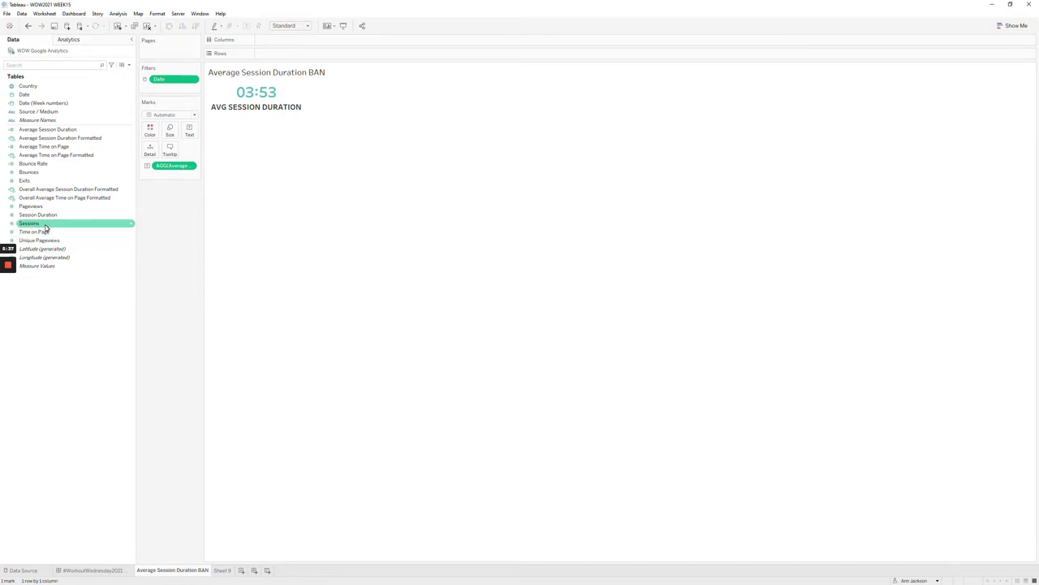
right_click(69, 130)
click(83, 177)
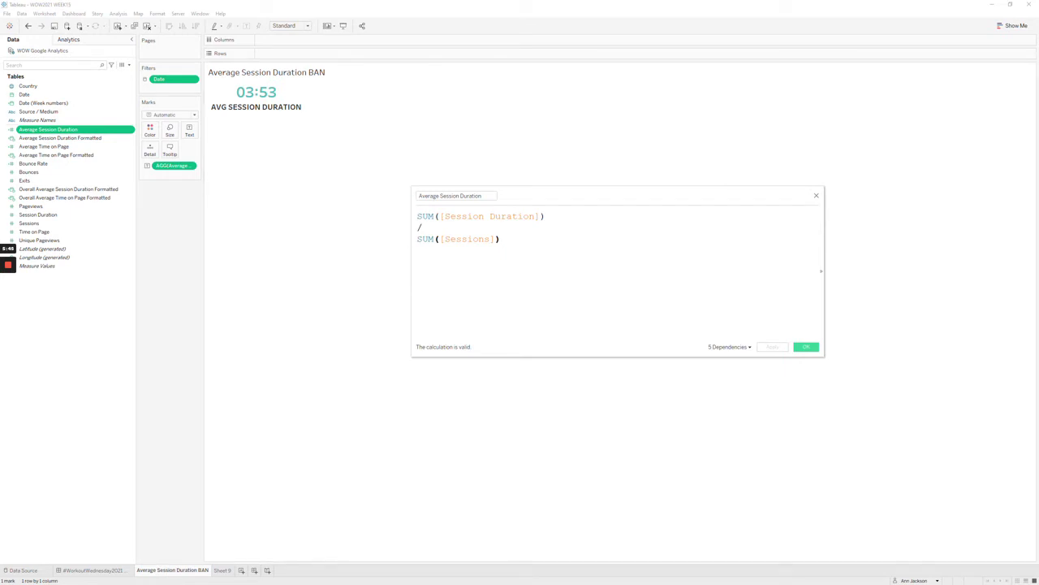
key(ctrl+plus)
key(ctrl+plus)
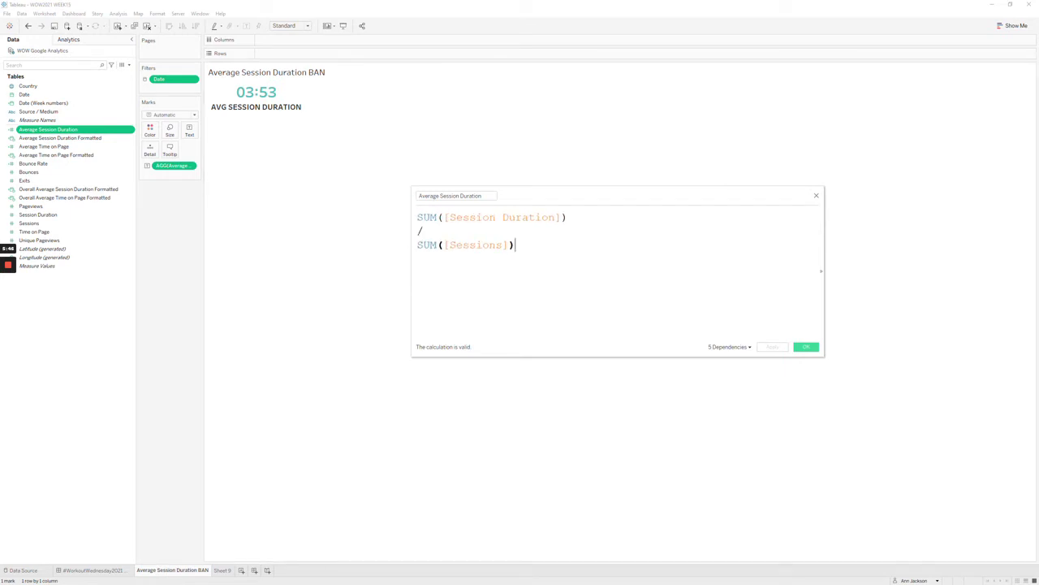
click(817, 198)
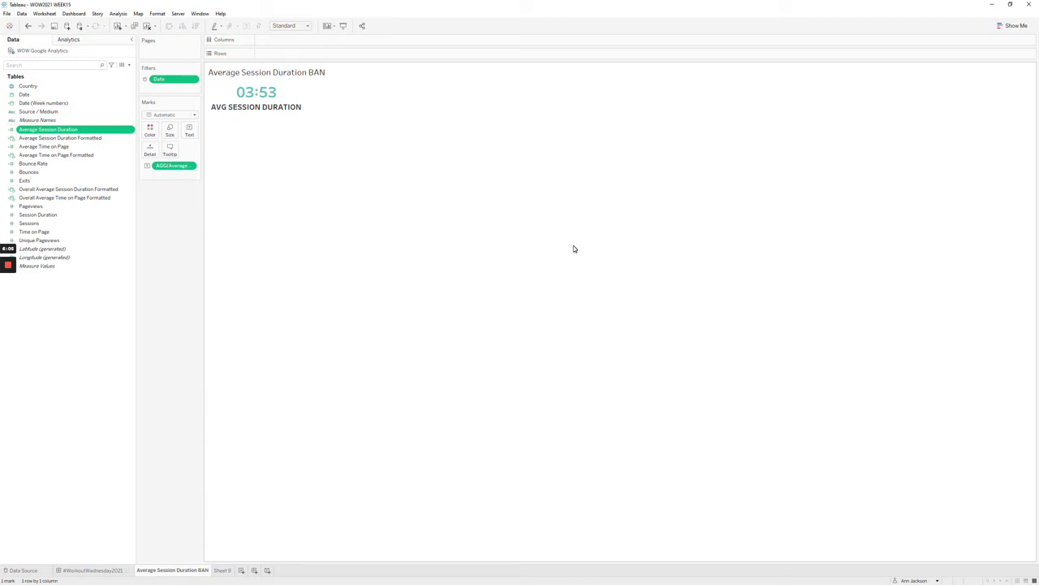
right_click(73, 139)
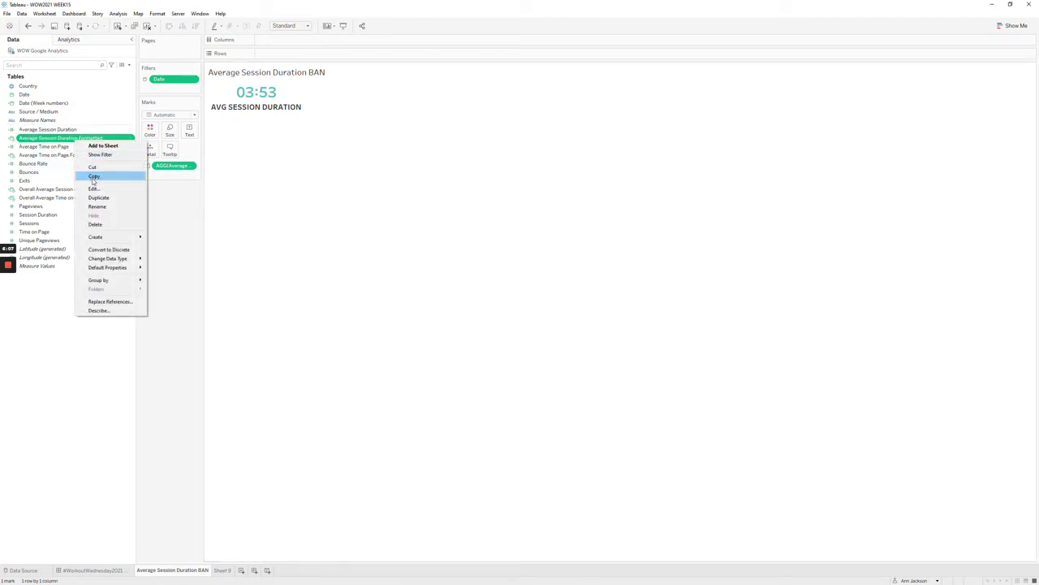
- Edit Average Session Duration Formatted in an enlarged editor with the MAKETIME reference shown
click(93, 189)
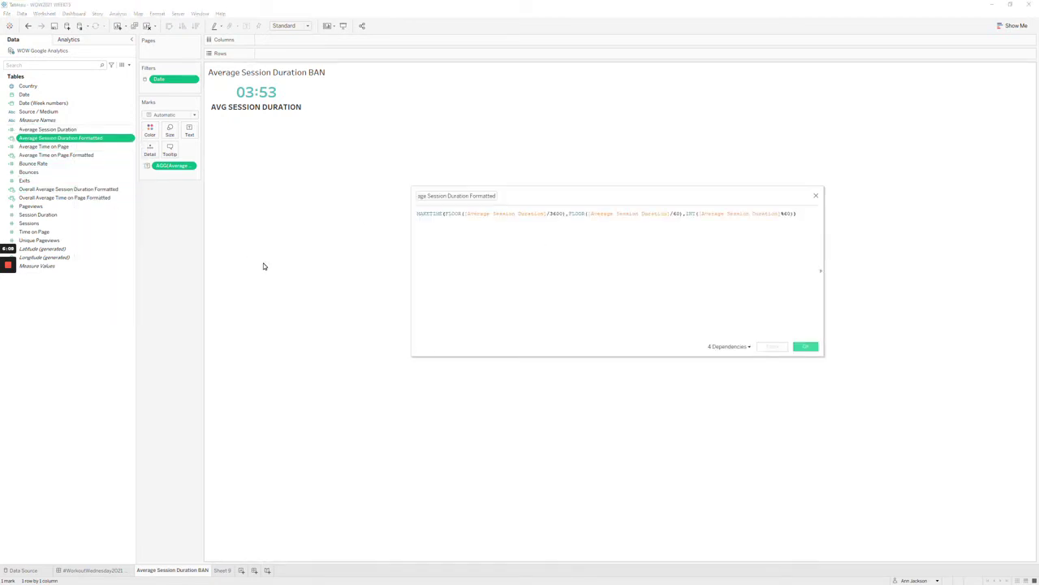
drag(407, 357, 240, 430)
scroll(519, 309, up, 1)
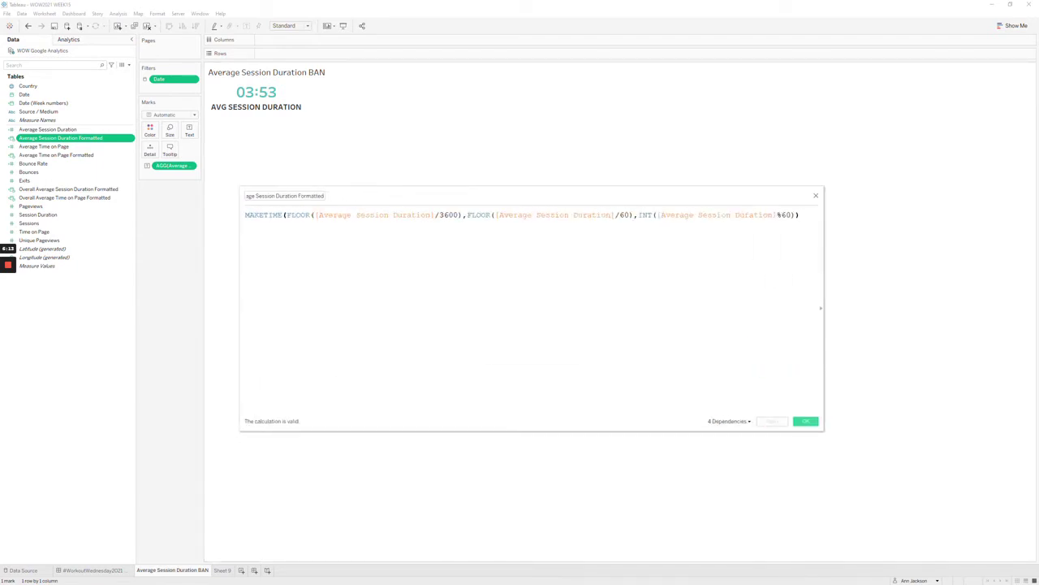
click(273, 215)
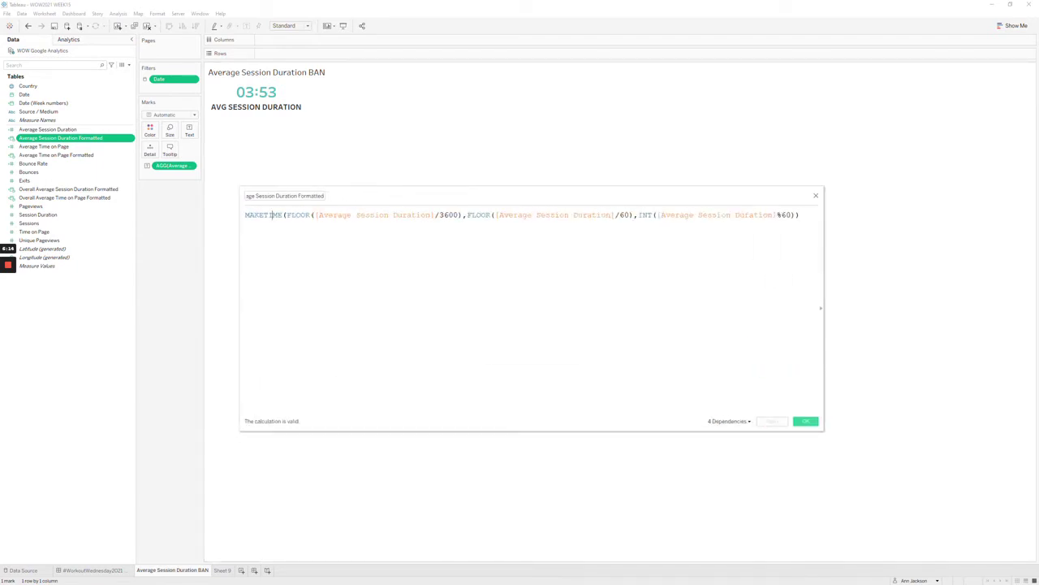
click(821, 308)
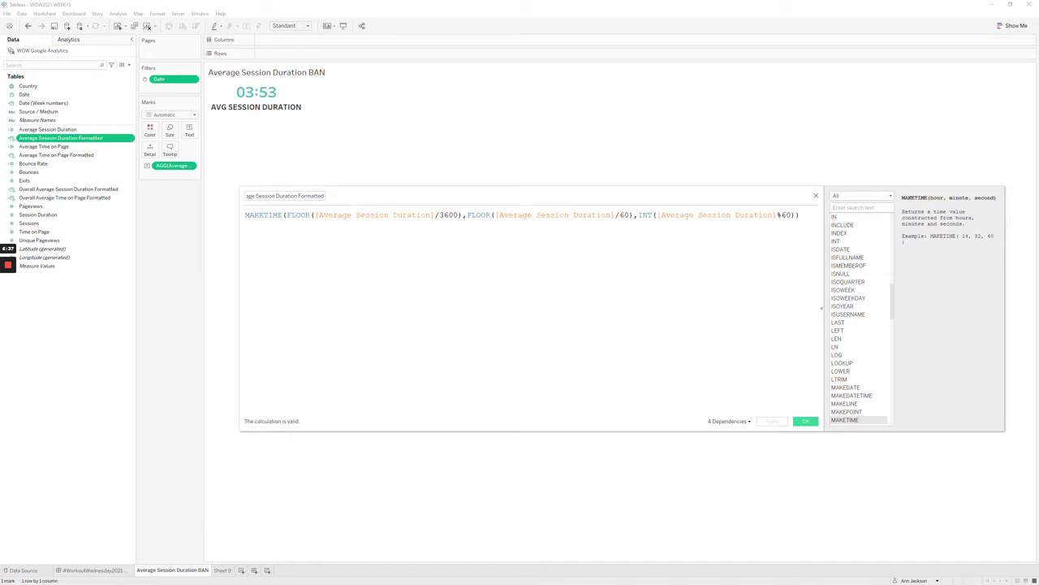
- Review the FLOOR and INT hours, minutes and seconds terms of the formula, then close it unchanged
click(395, 215)
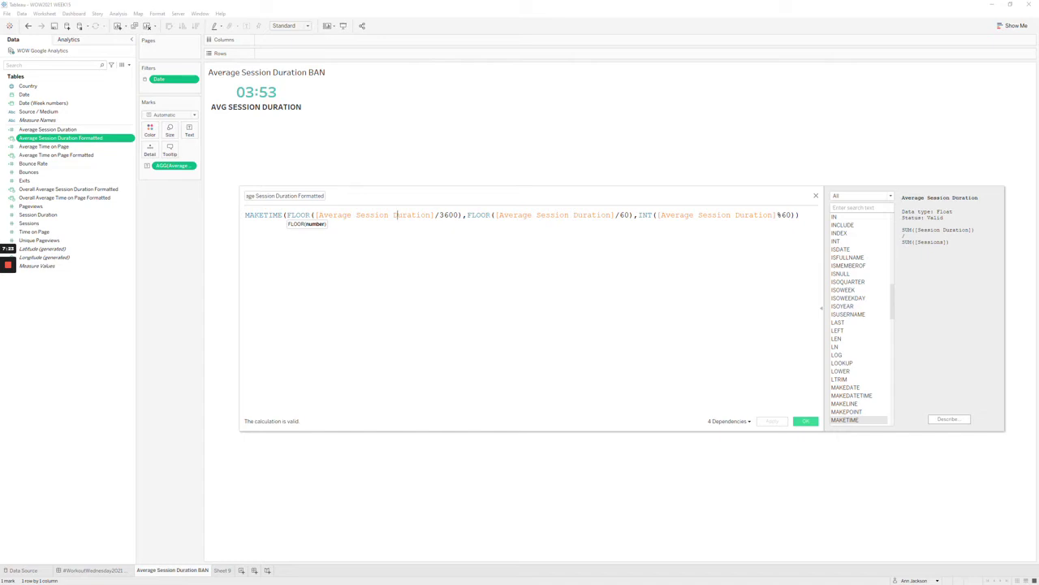
click(270, 215)
click(522, 215)
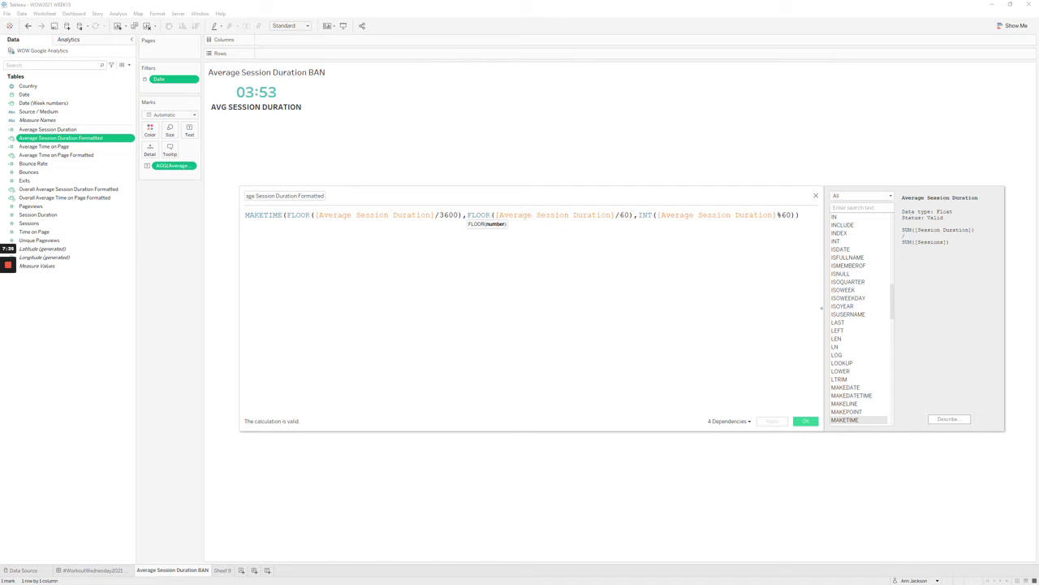
click(778, 215)
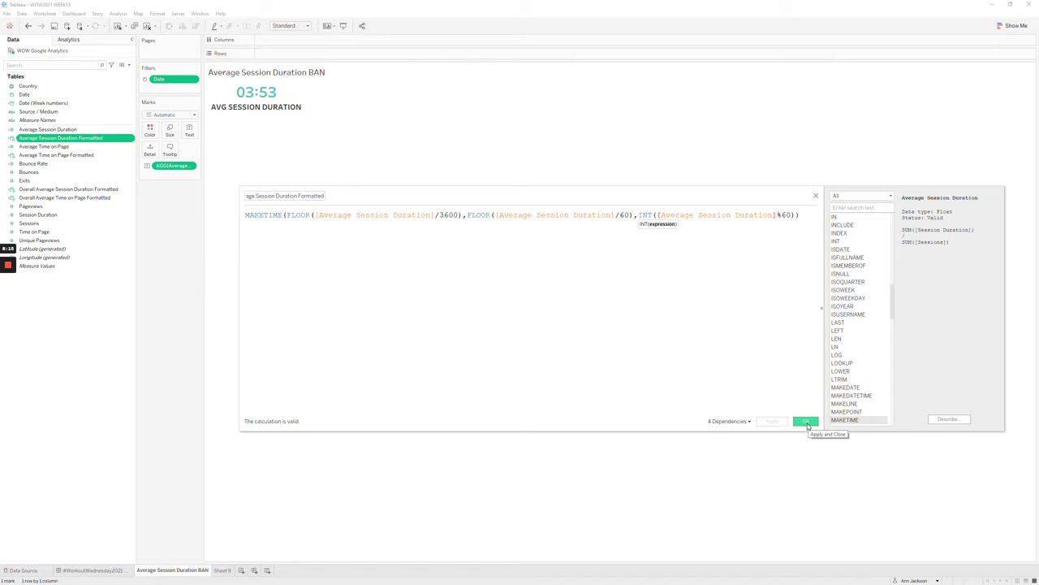
click(806, 422)
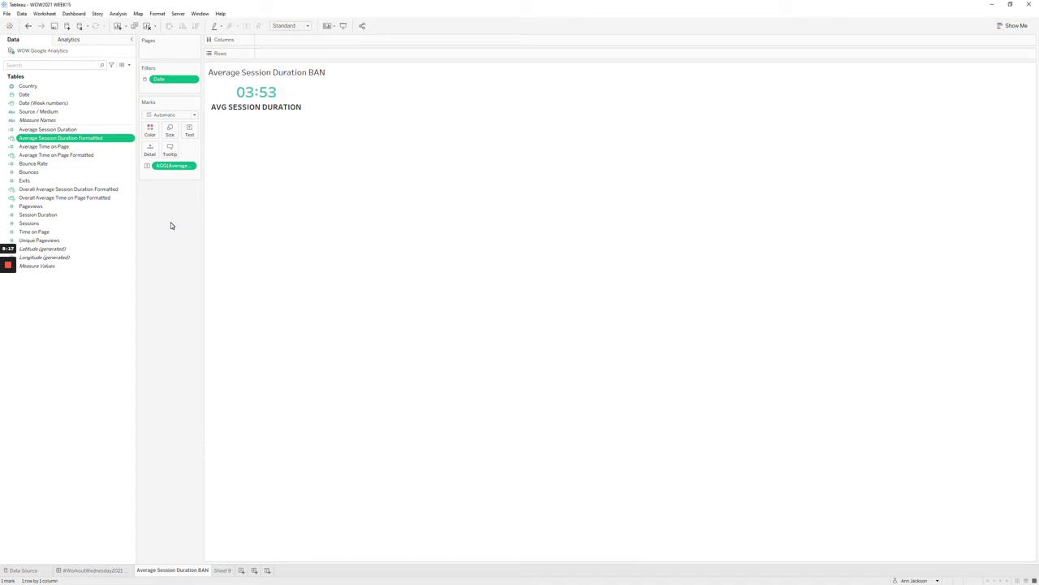
- Open the field's default Date Format settings and start from a Custom format string
right_click(104, 139)
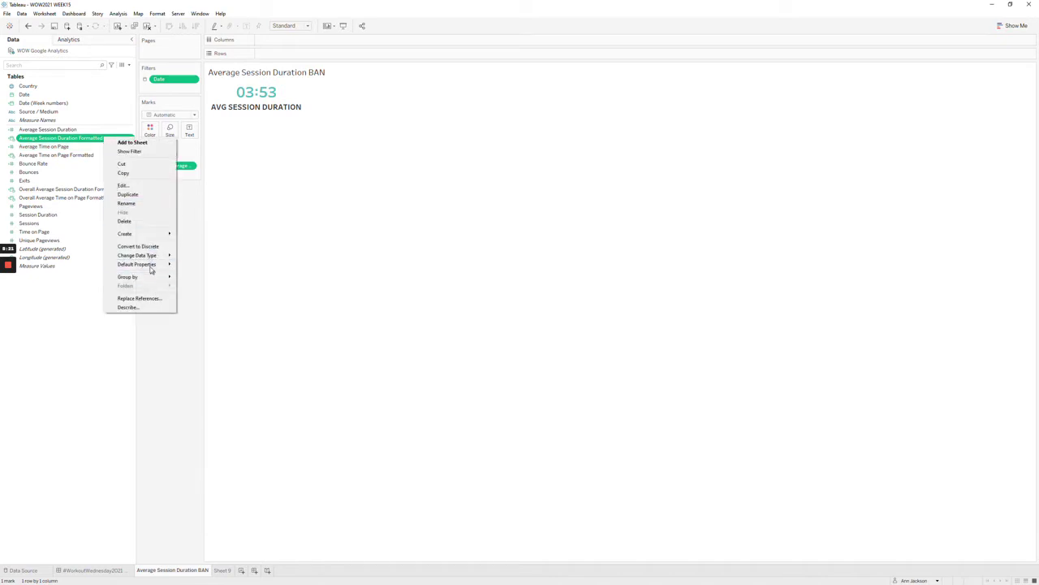
mouse_move(151, 265)
click(198, 283)
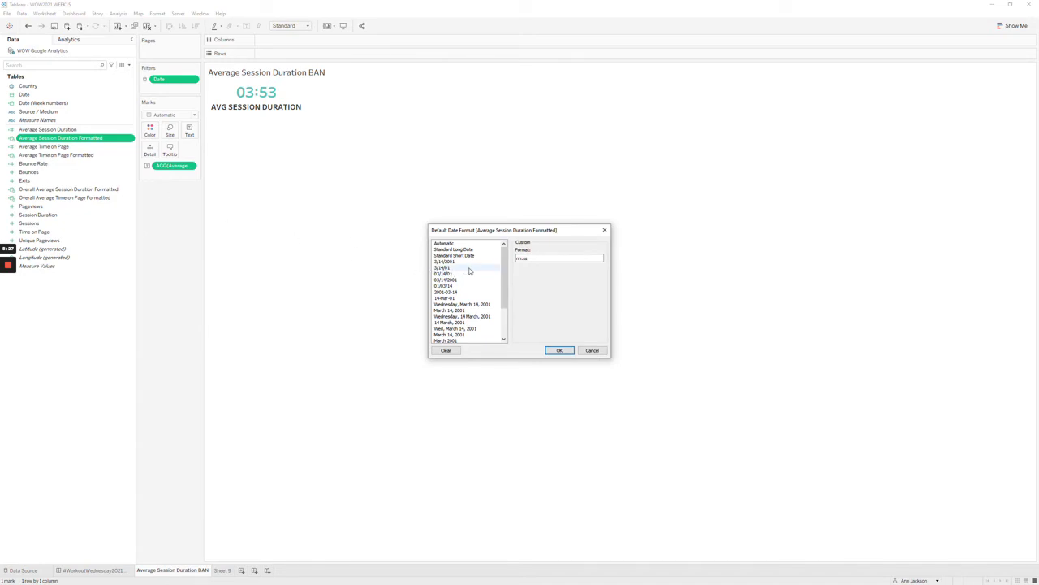
scroll(476, 308, down, 3)
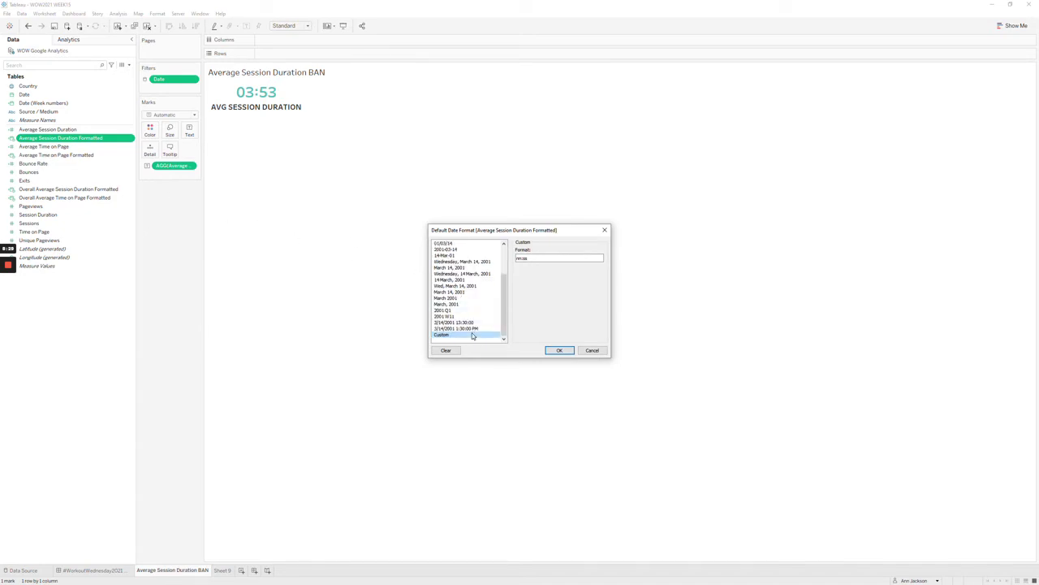
click(461, 328)
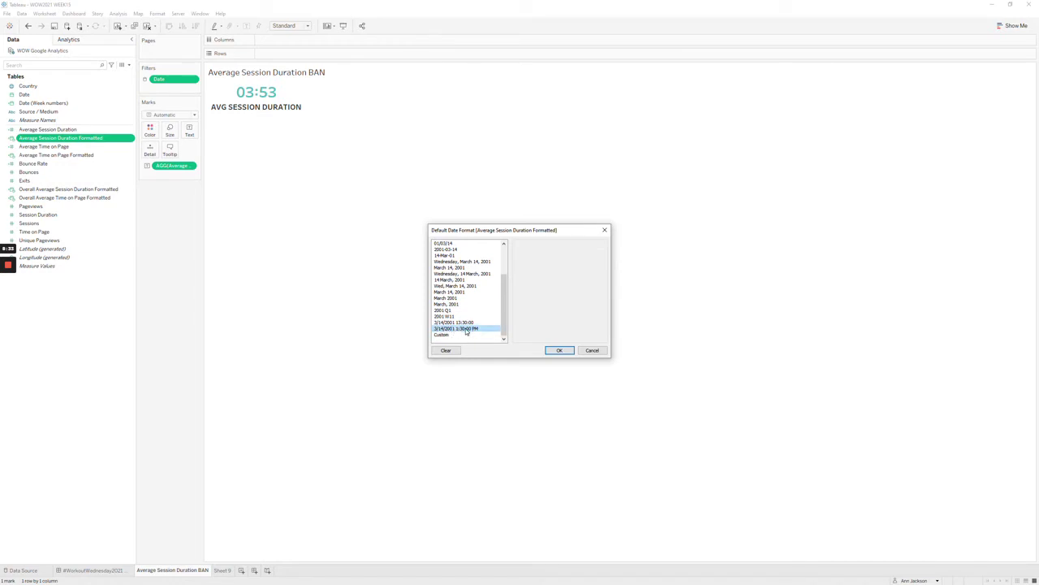
click(461, 335)
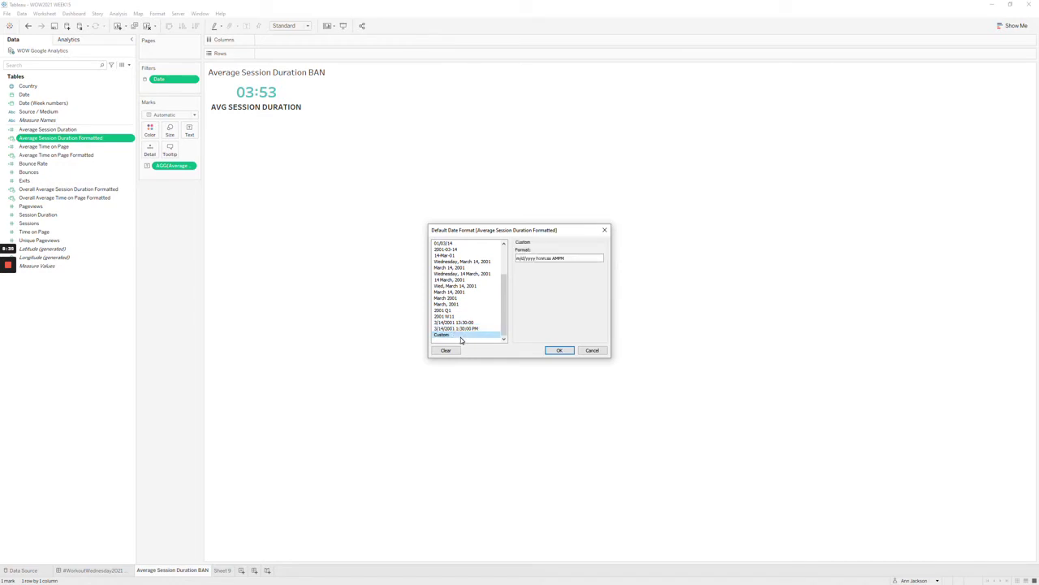
click(457, 328)
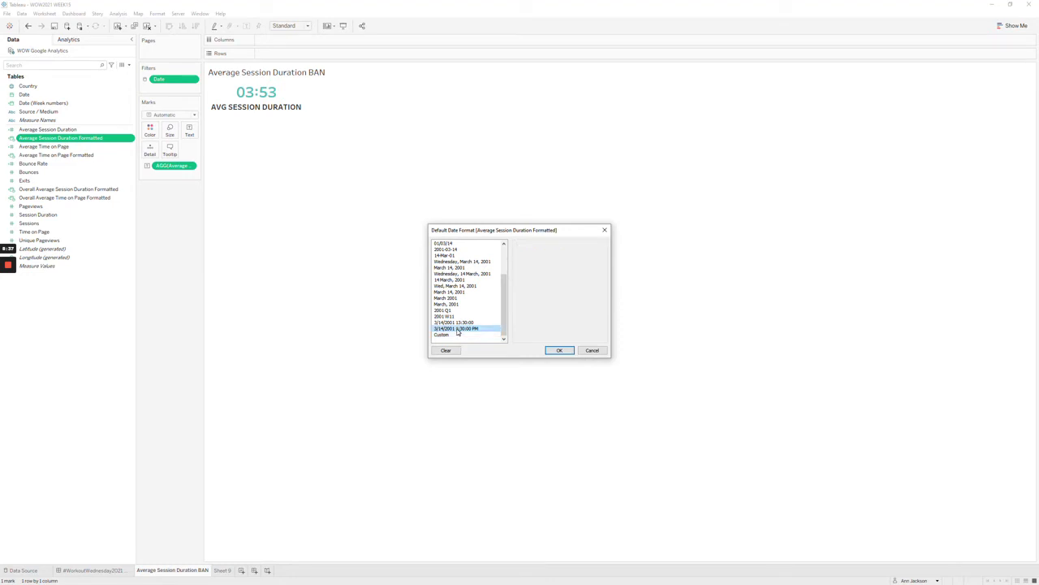
click(451, 324)
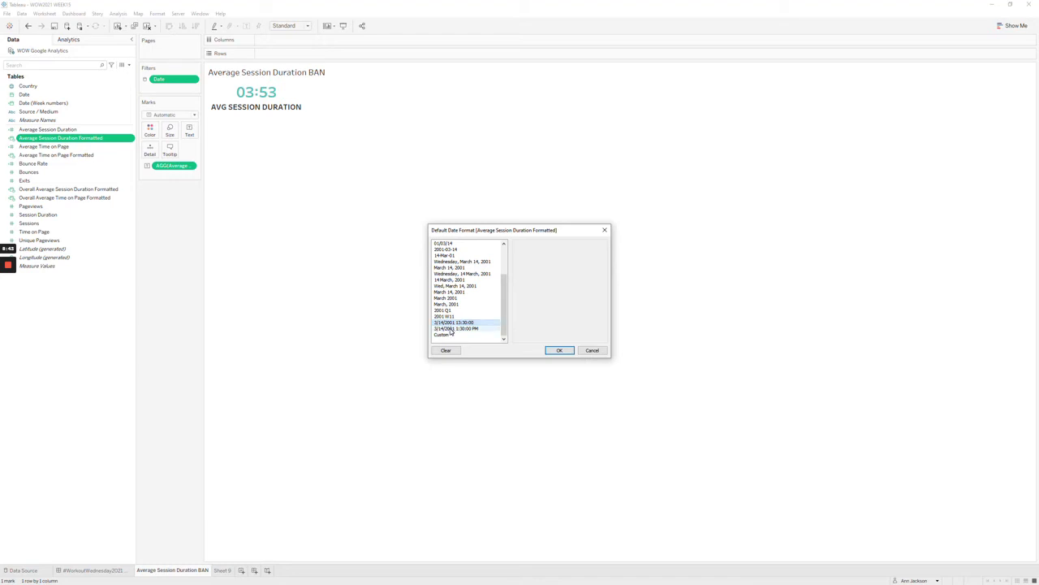
click(455, 329)
click(442, 334)
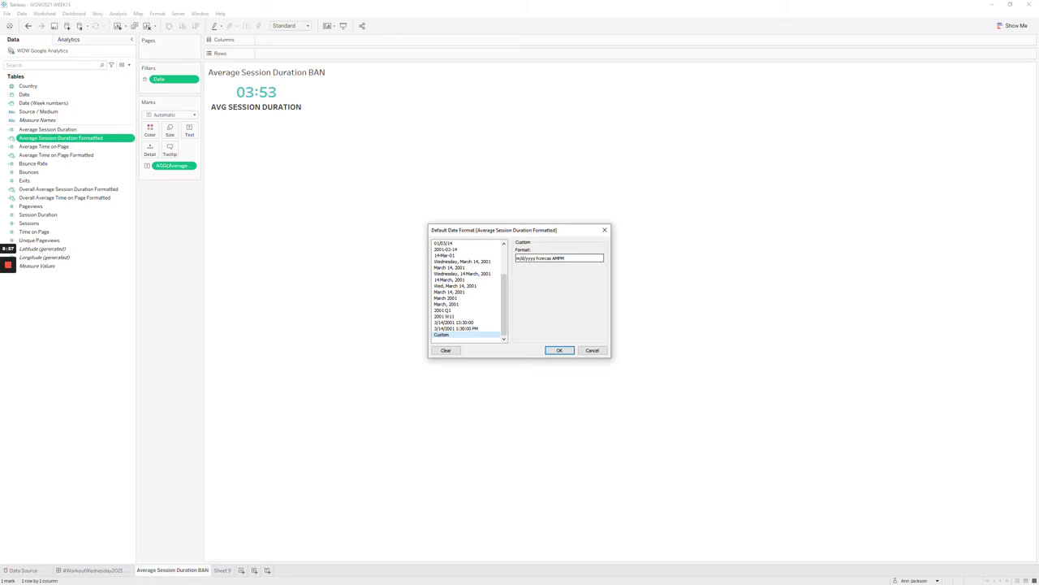
- Strip the m/d/yyyy date part so the default format reads nn:ss, and confirm
drag(536, 257, 504, 254)
key(BackSpace)
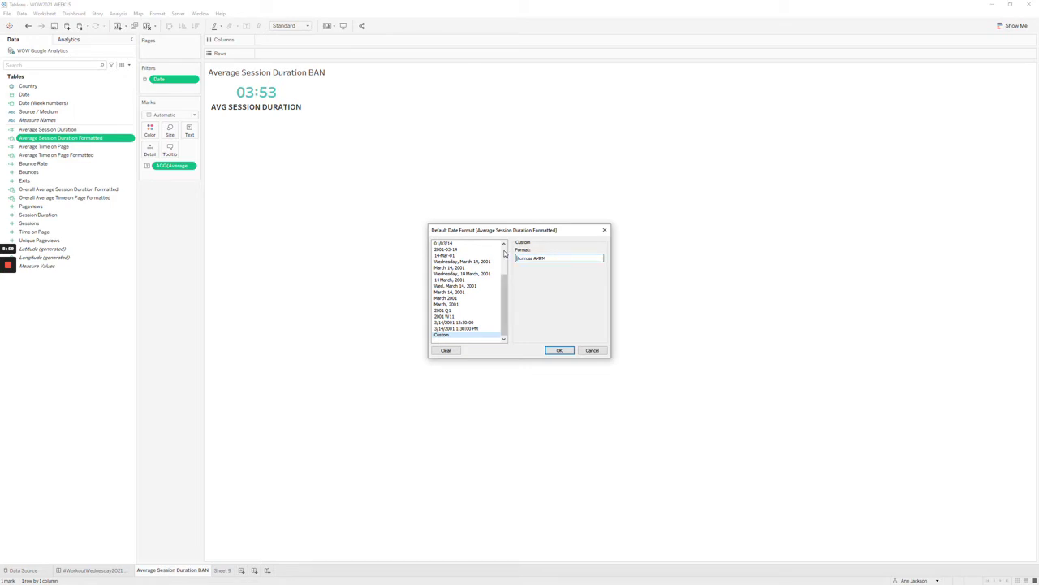
text(hh)
key(Delete)
key(Delete)
key(Delete)
key(Delete)
click(559, 351)
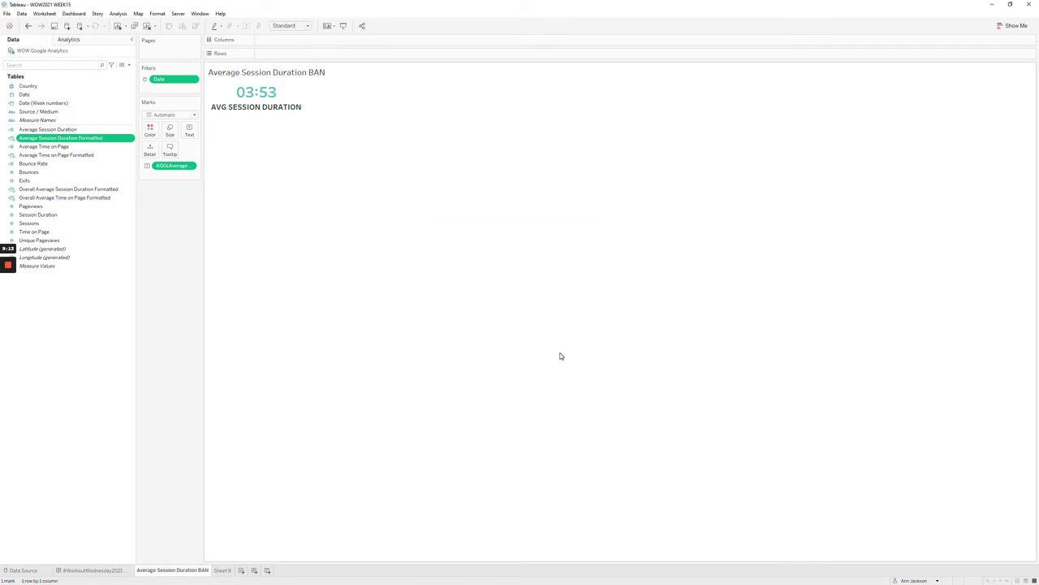
click(118, 570)
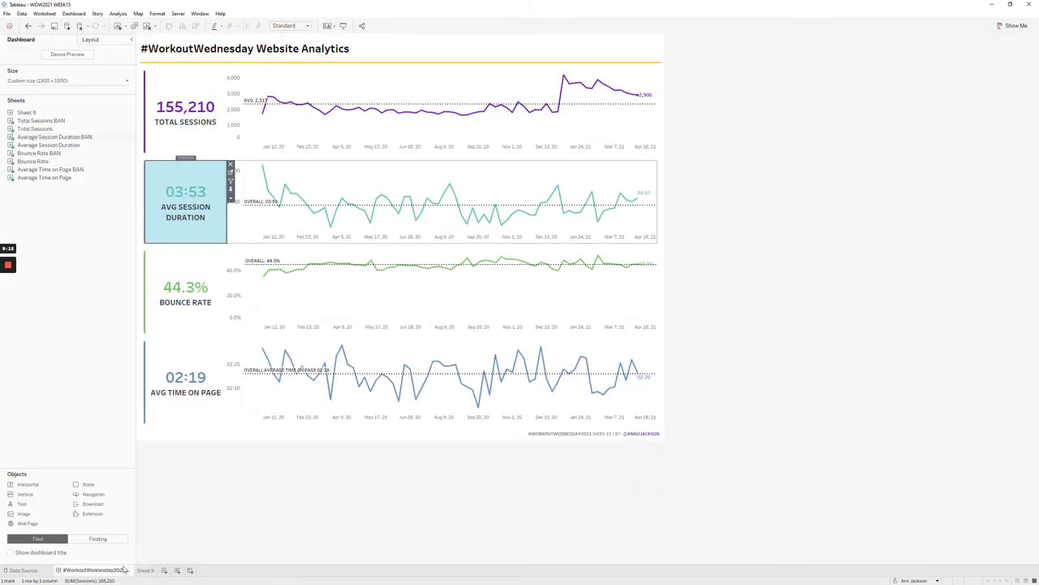
click(218, 365)
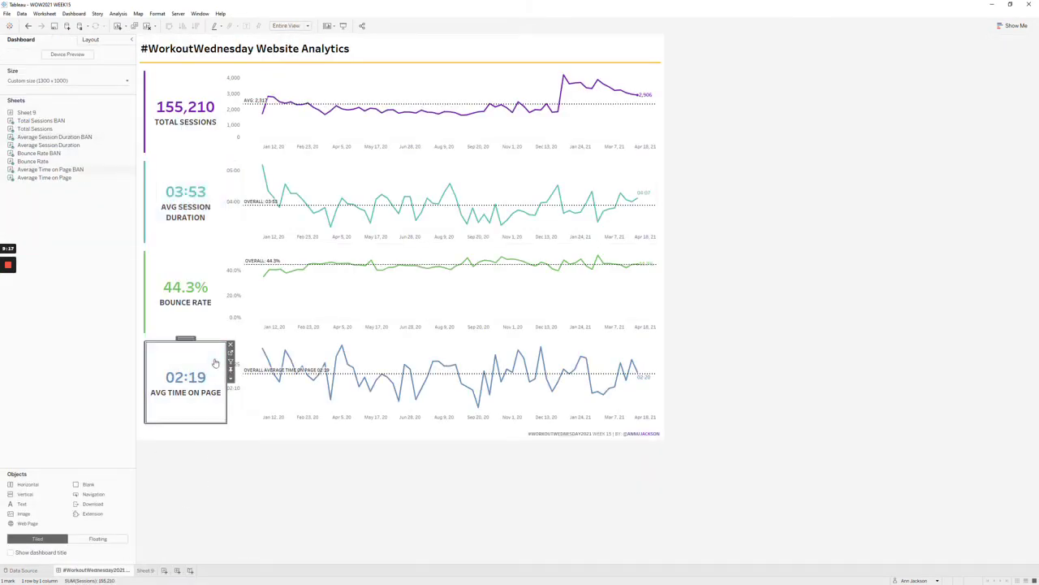
click(214, 203)
click(231, 173)
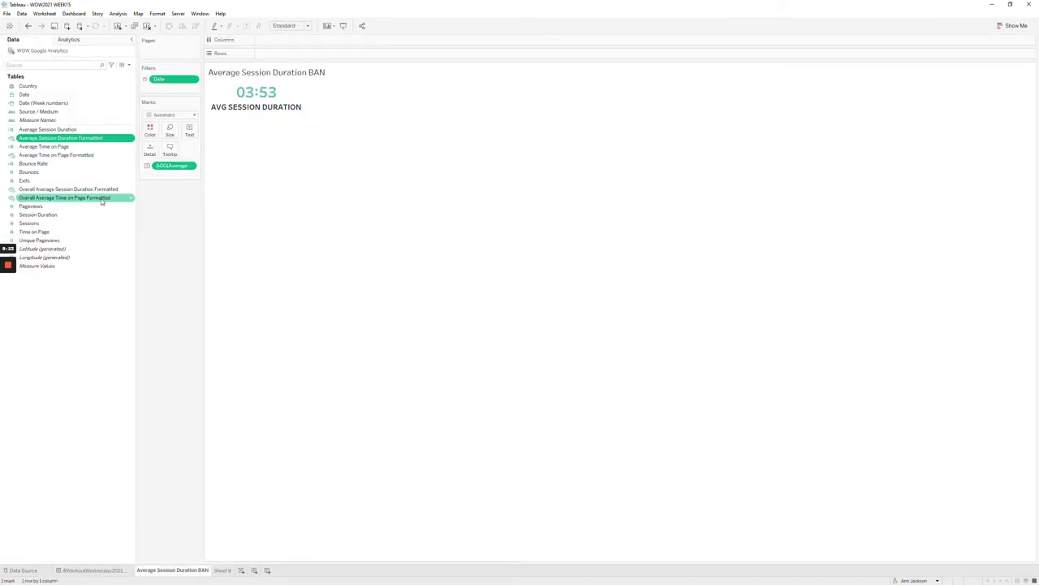
- Open the Average Time on Page calculation to review its formula, then close it unchanged
right_click(81, 147)
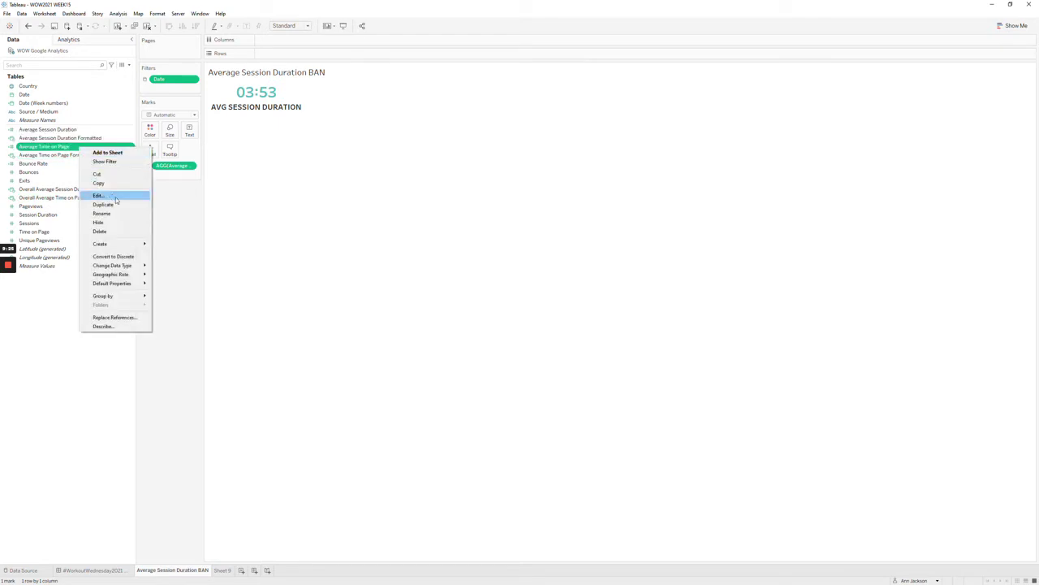
click(98, 196)
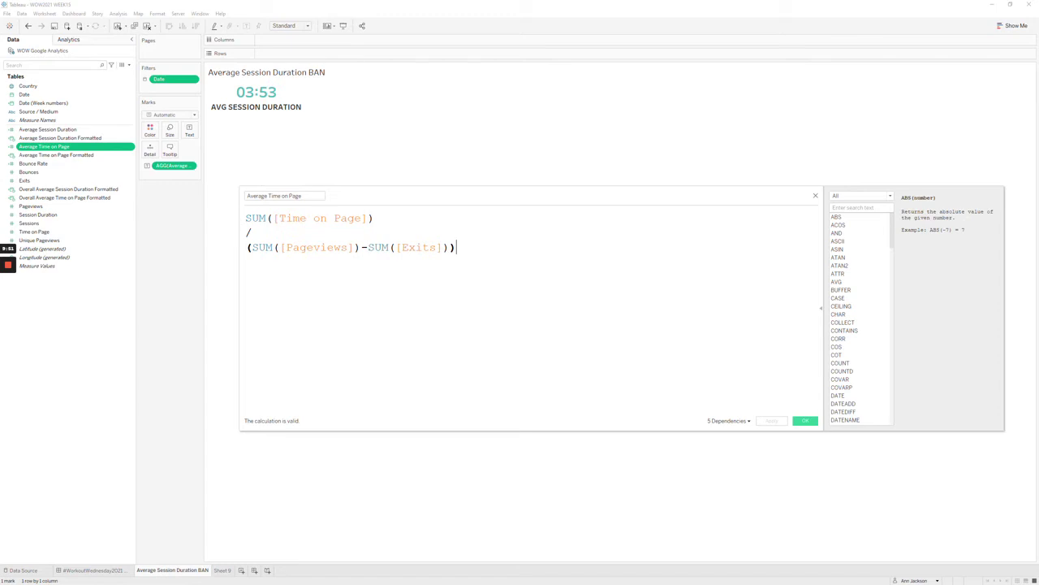
click(815, 198)
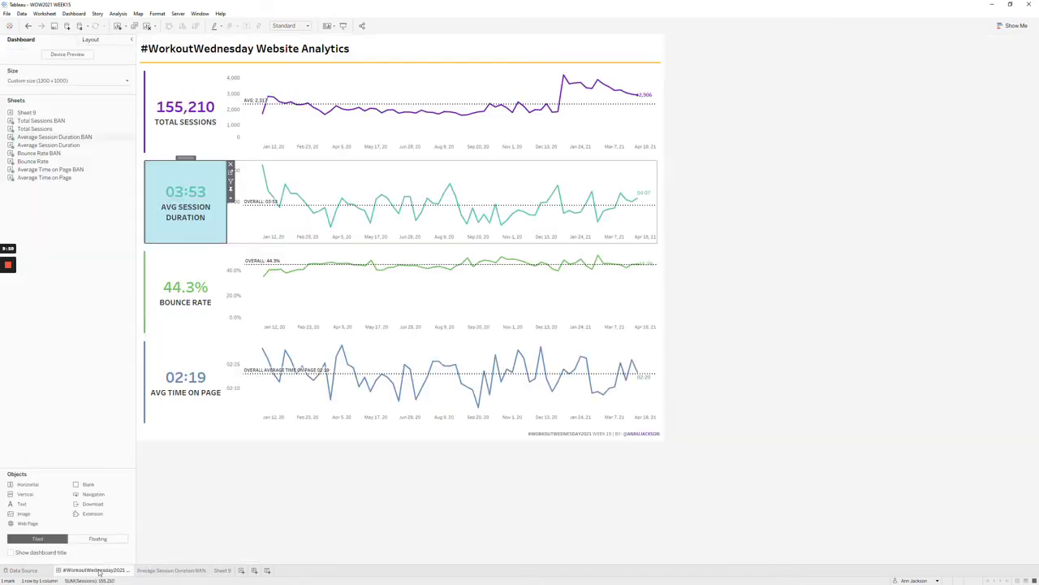
- Inspect the Total Sessions tile and Avg Session Duration line chart, then go to Sheet 9
click(177, 146)
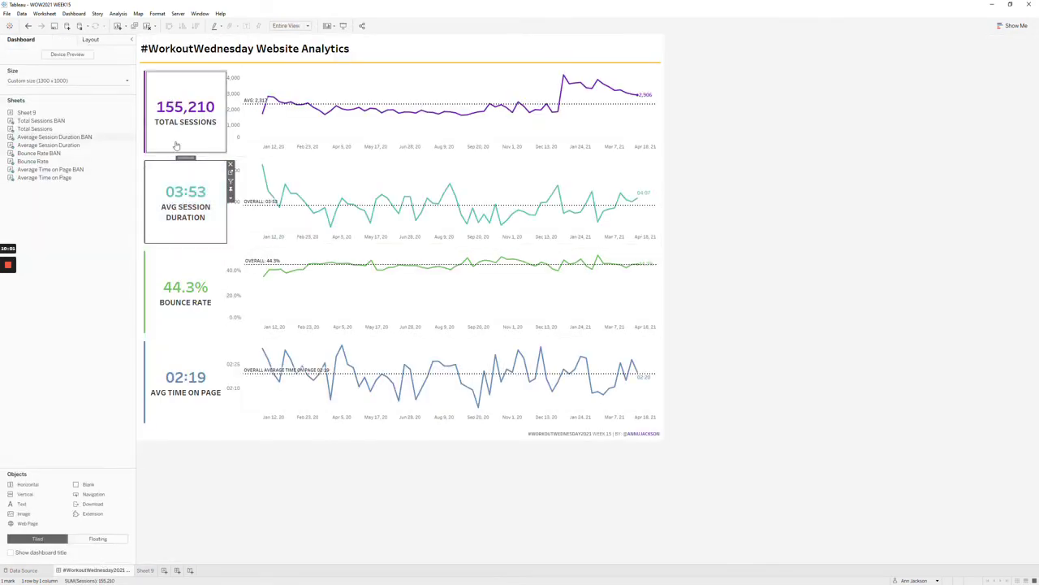
click(225, 464)
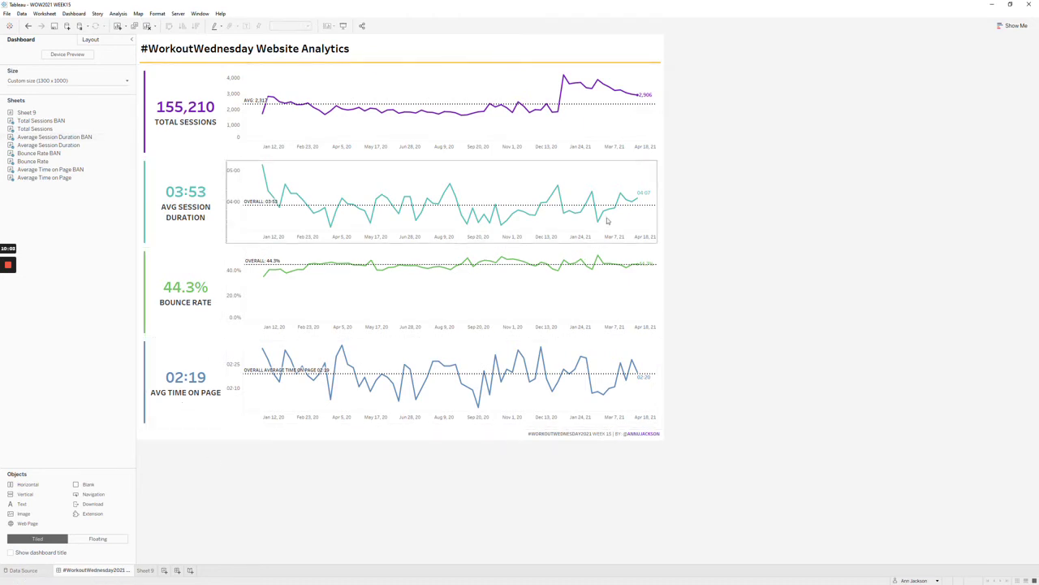
click(627, 177)
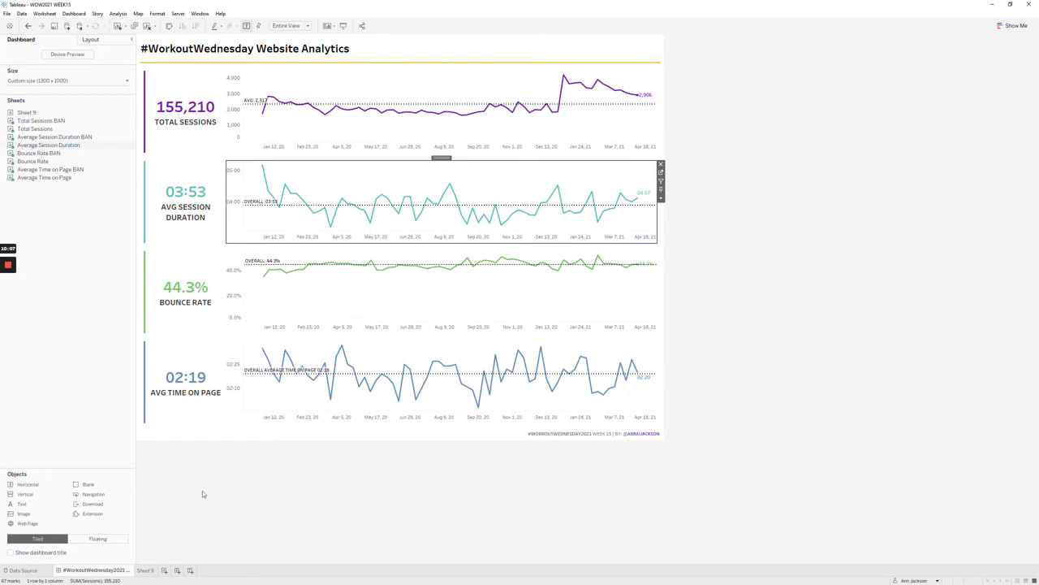
click(151, 570)
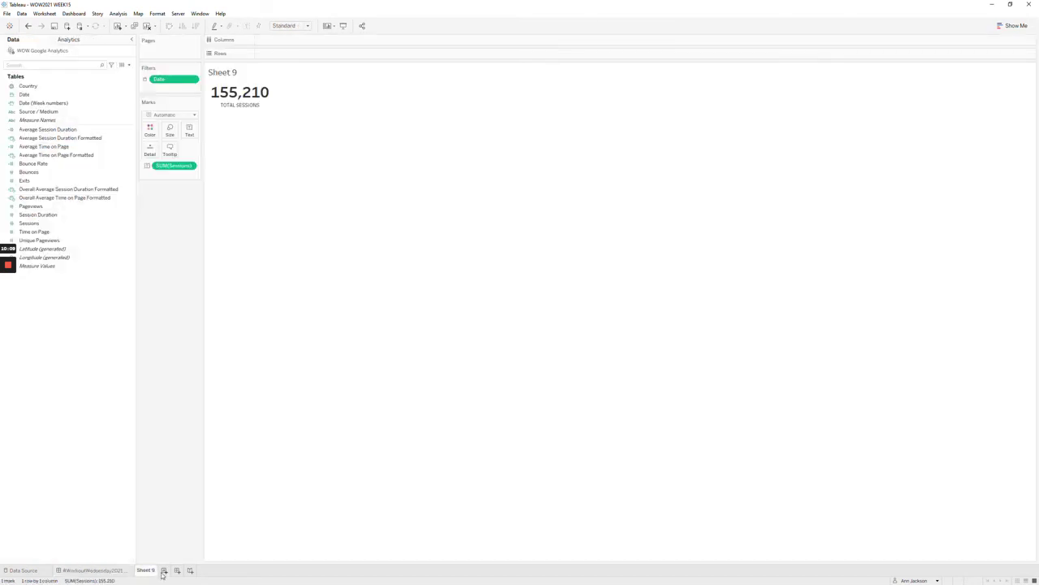
- On new Sheet 10, plot Average Session Duration Formatted on Rows against WEEK(Date) on Columns
click(163, 570)
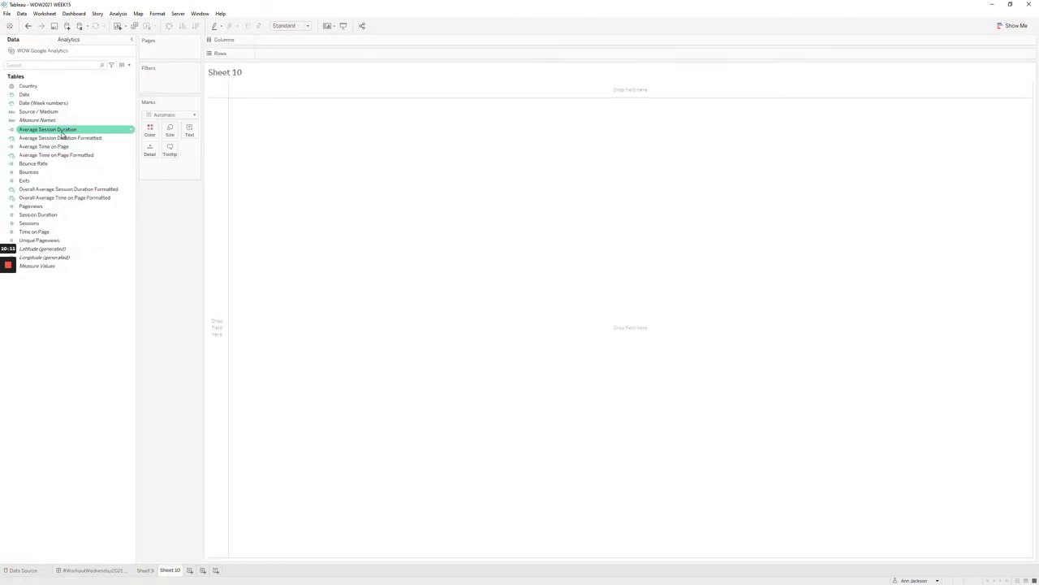
drag(60, 138, 311, 53)
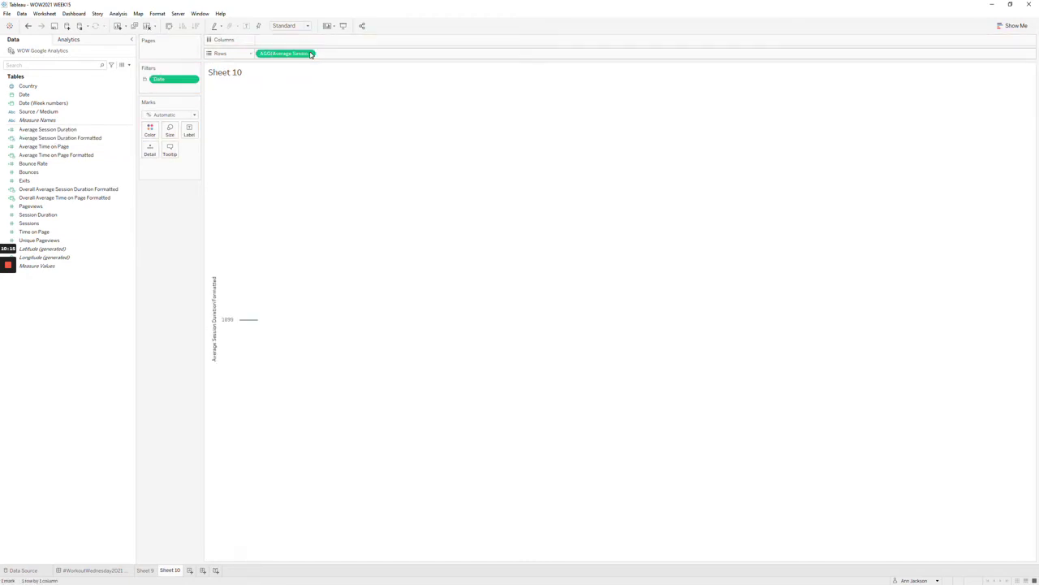
right_click(75, 157)
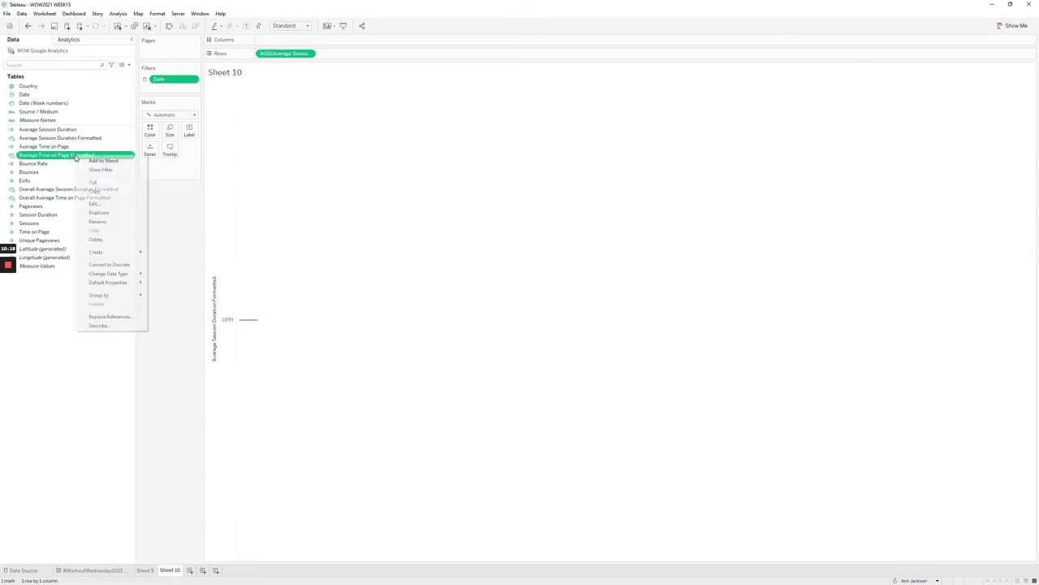
click(174, 240)
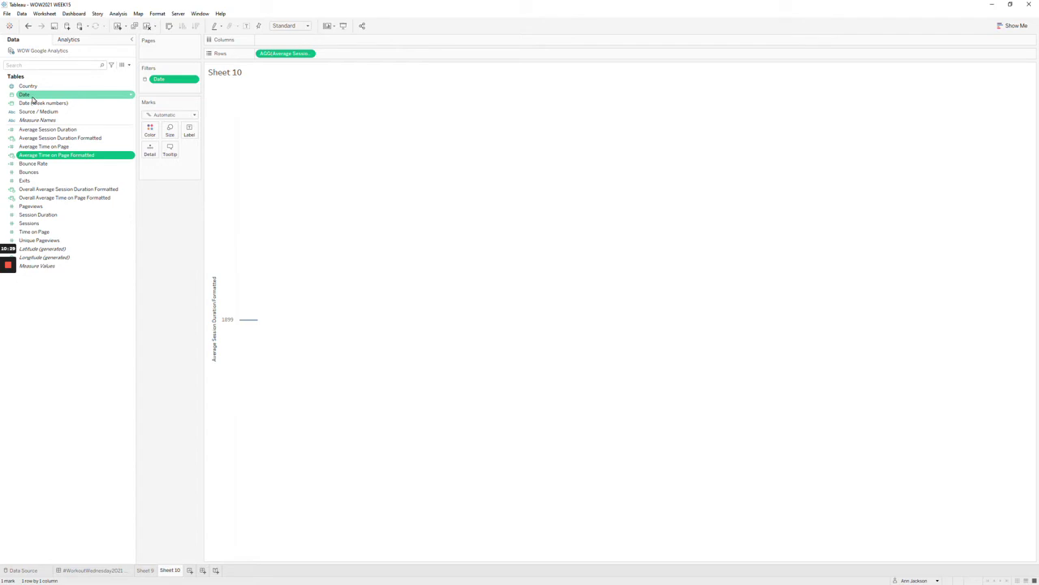
drag(30, 96, 276, 41)
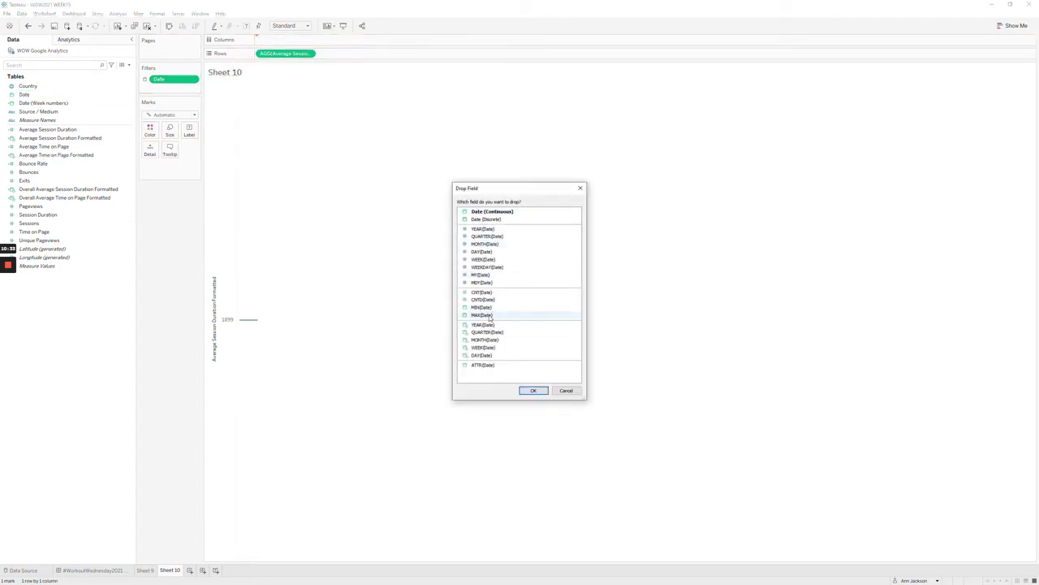
click(493, 348)
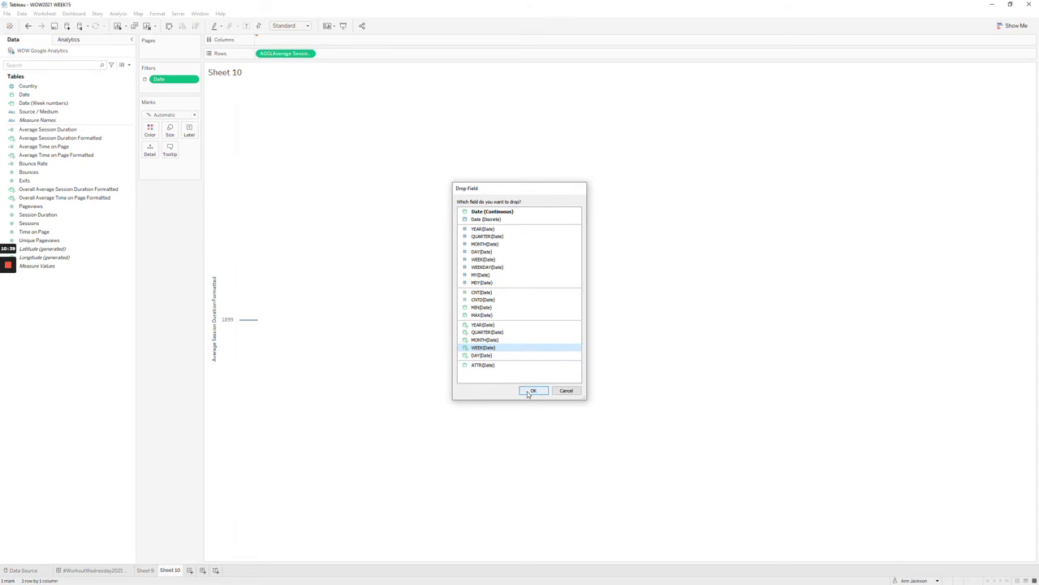
click(532, 390)
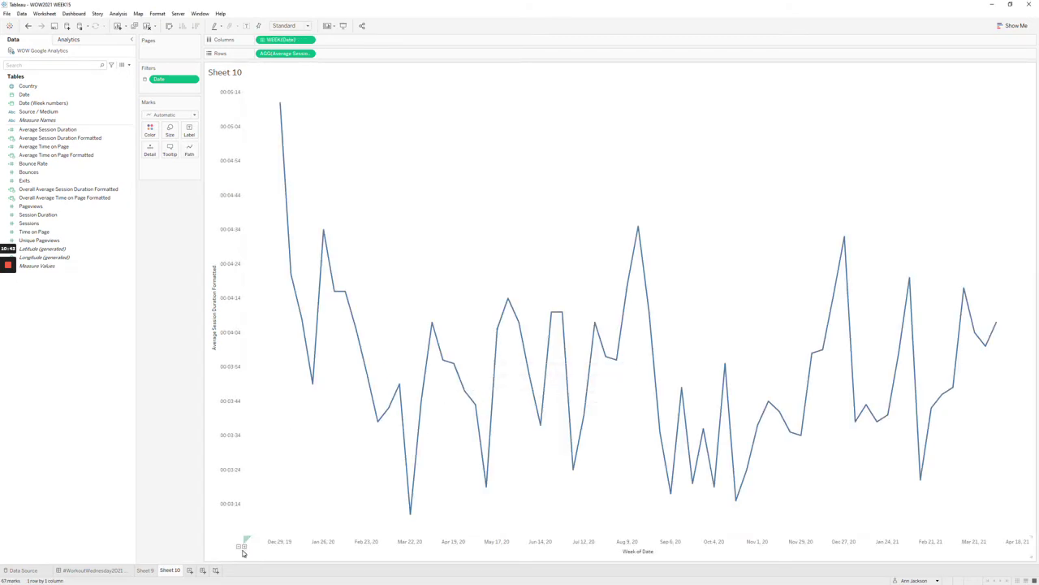
right_click(52, 98)
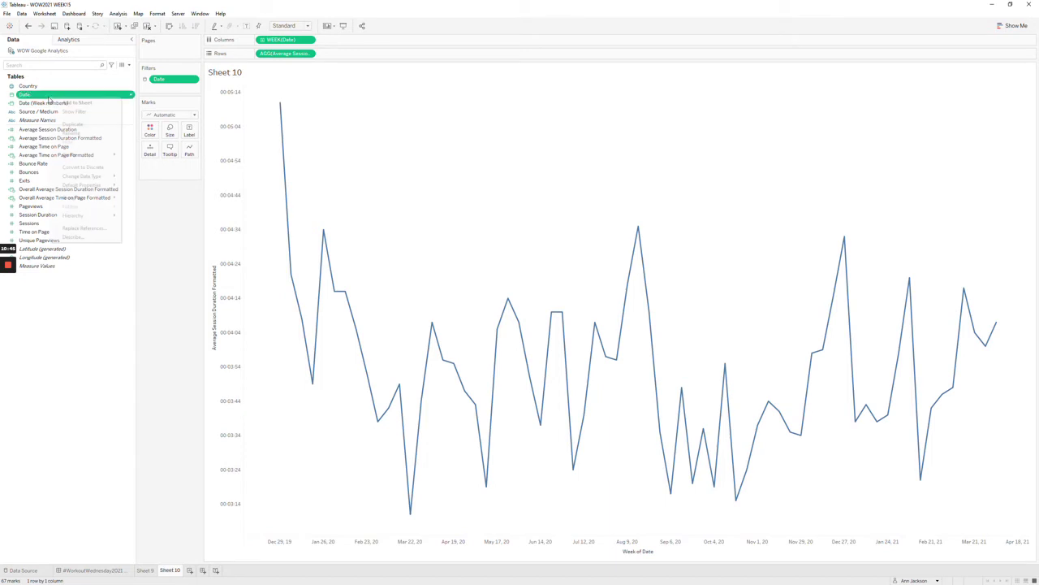
- Create a Date (Week numbers) custom date as a Date Value and put it on Columns
mouse_move(80, 154)
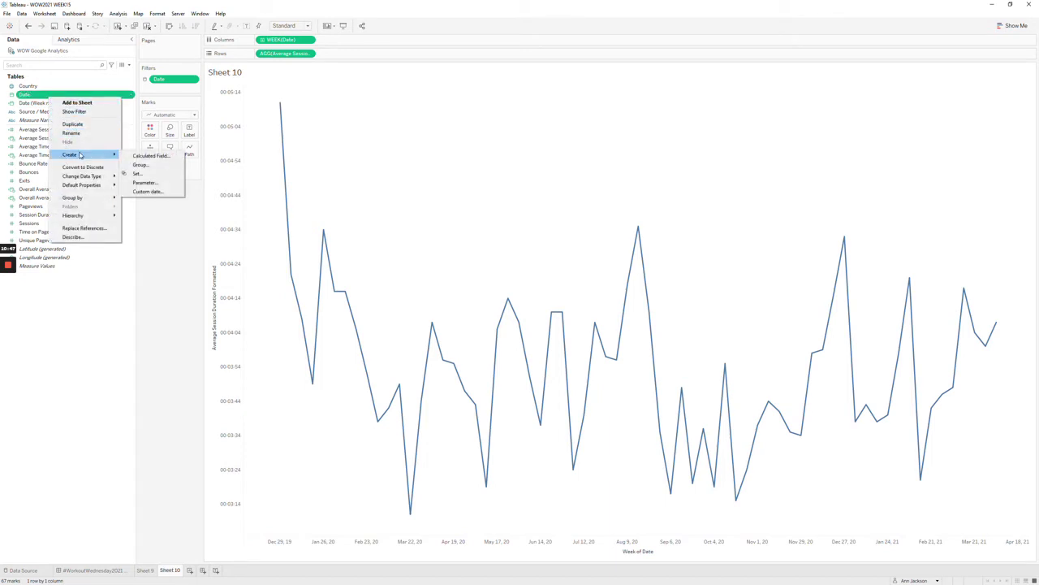
click(147, 190)
click(536, 291)
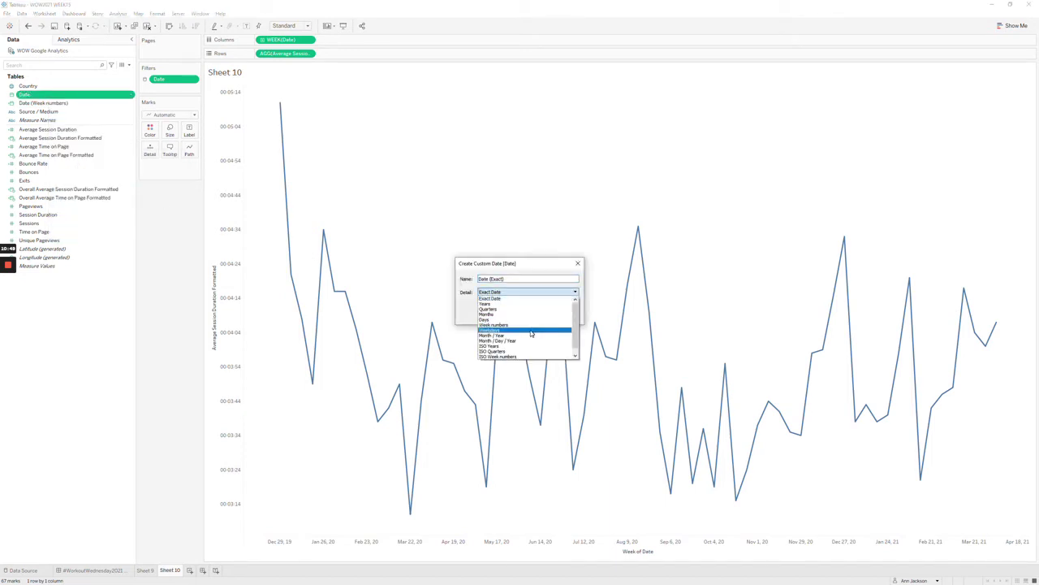
click(524, 329)
click(525, 294)
click(515, 320)
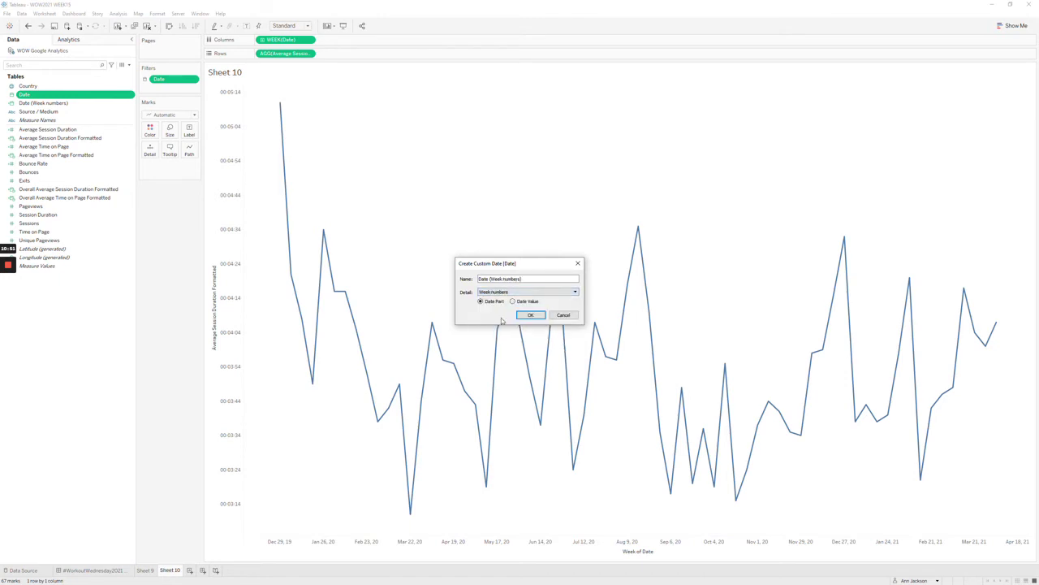
click(514, 301)
click(530, 314)
drag(47, 105, 203, 261)
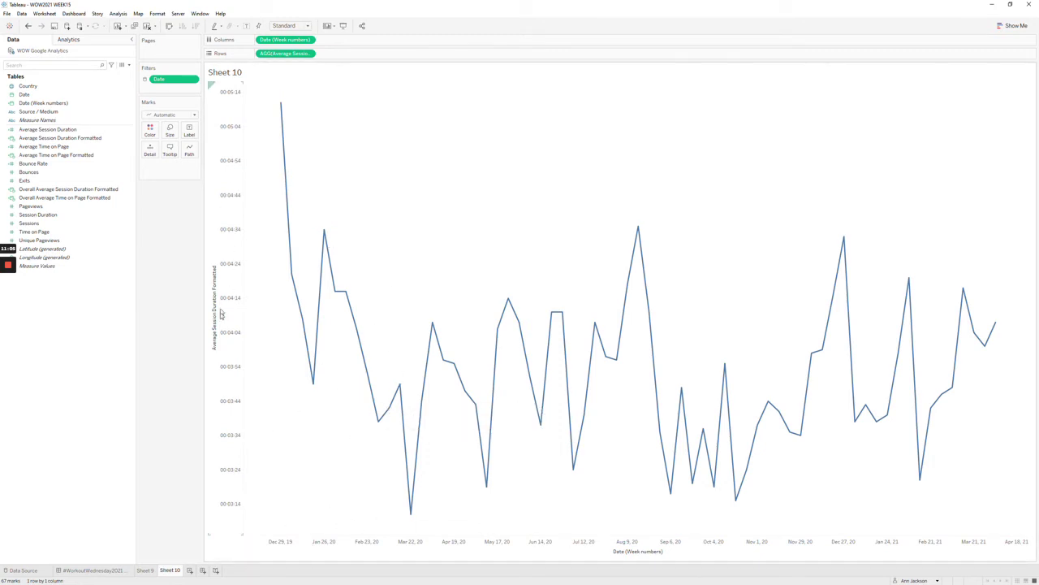
- Give the session duration axis a custom nn:ss date format showing minutes and seconds
right_click(233, 284)
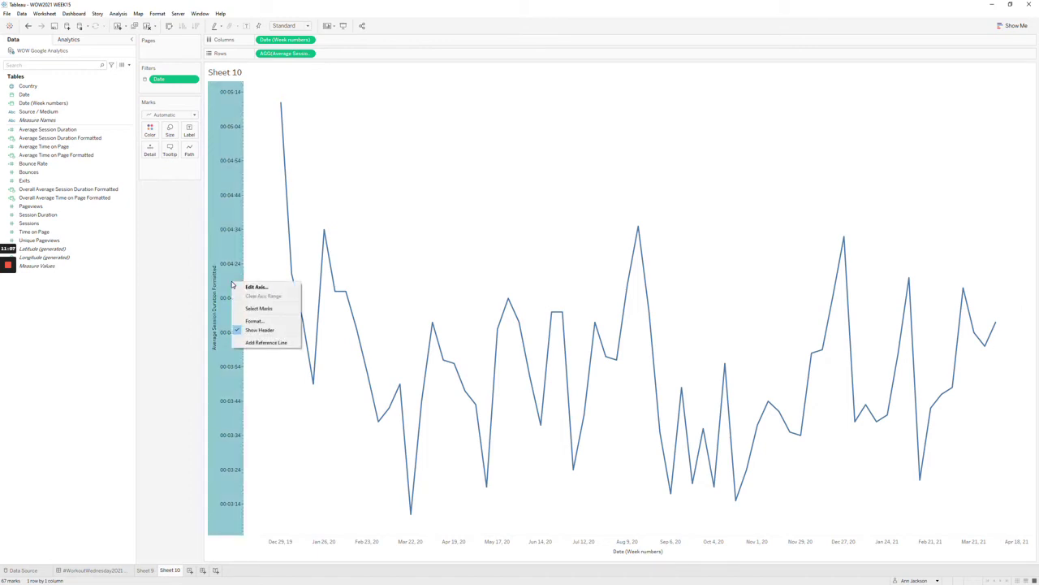
click(252, 321)
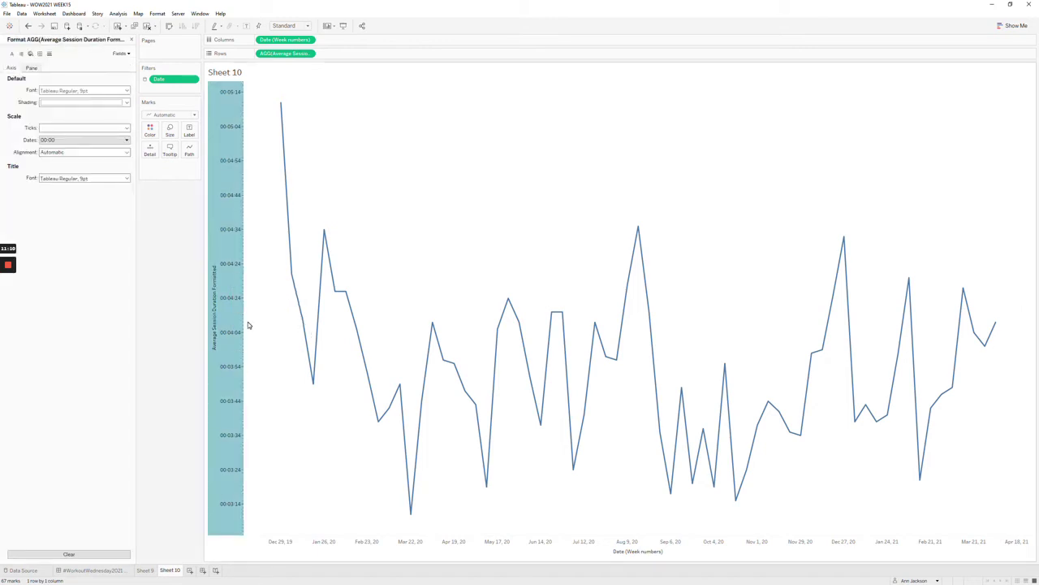
click(60, 147)
scroll(70, 219, down, 3)
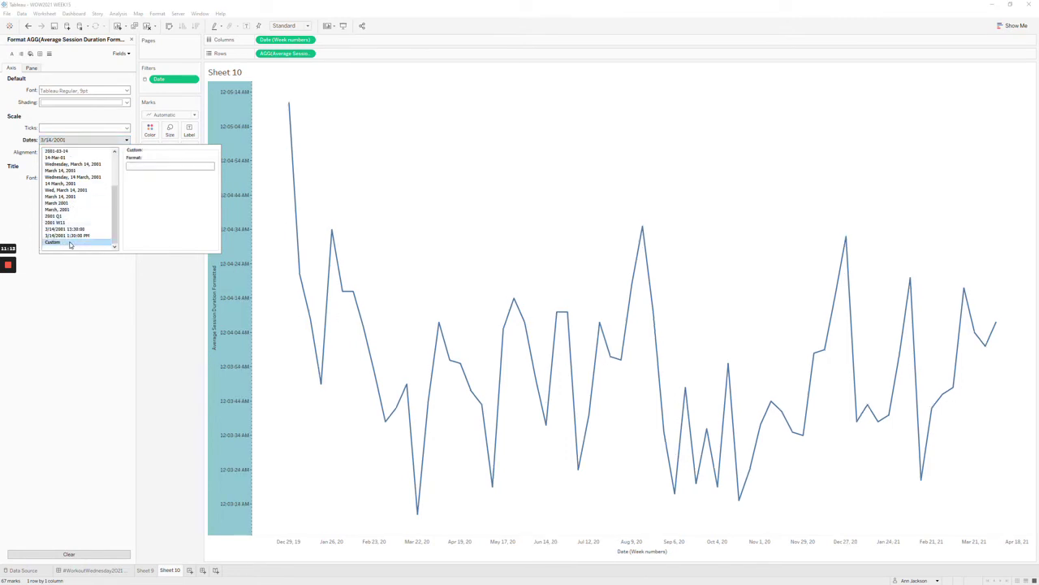
click(70, 244)
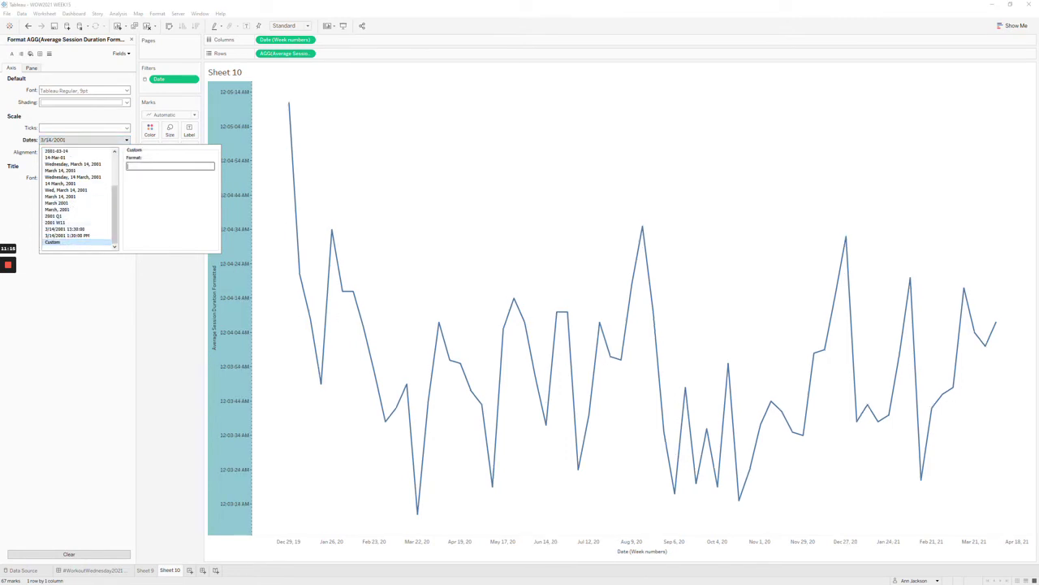
text(nn:s)
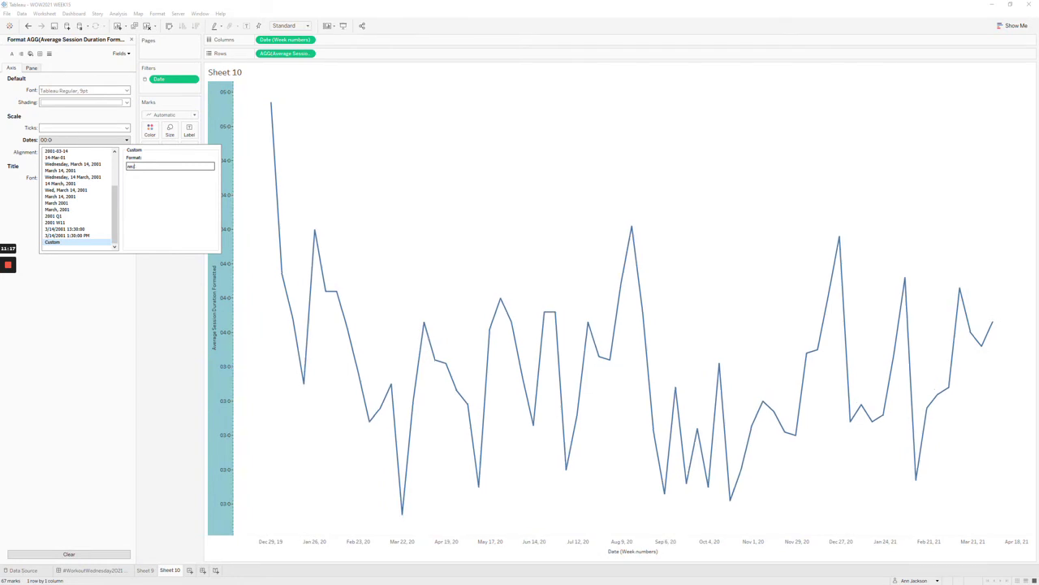
text(ss)
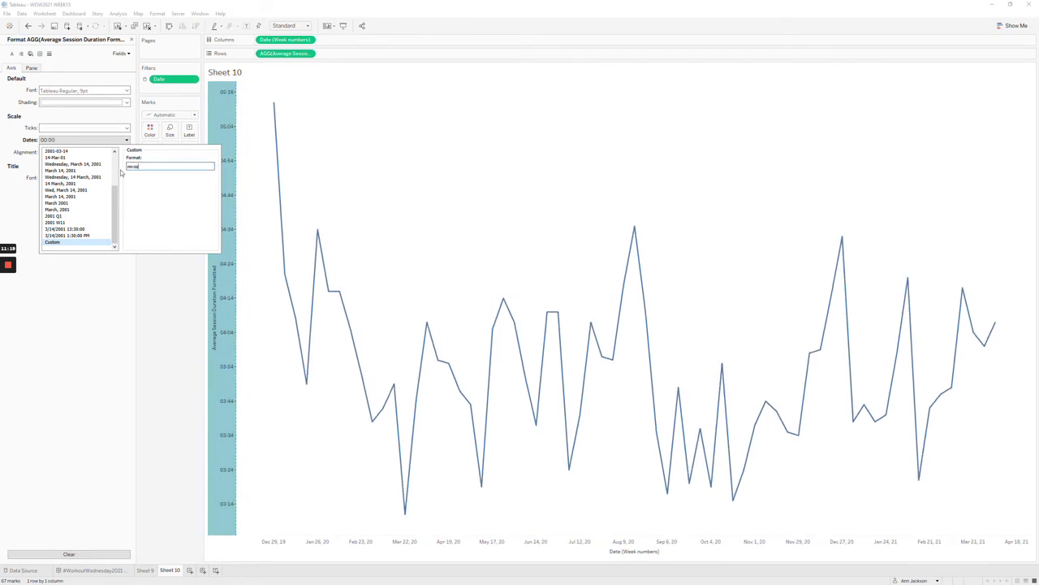
click(169, 301)
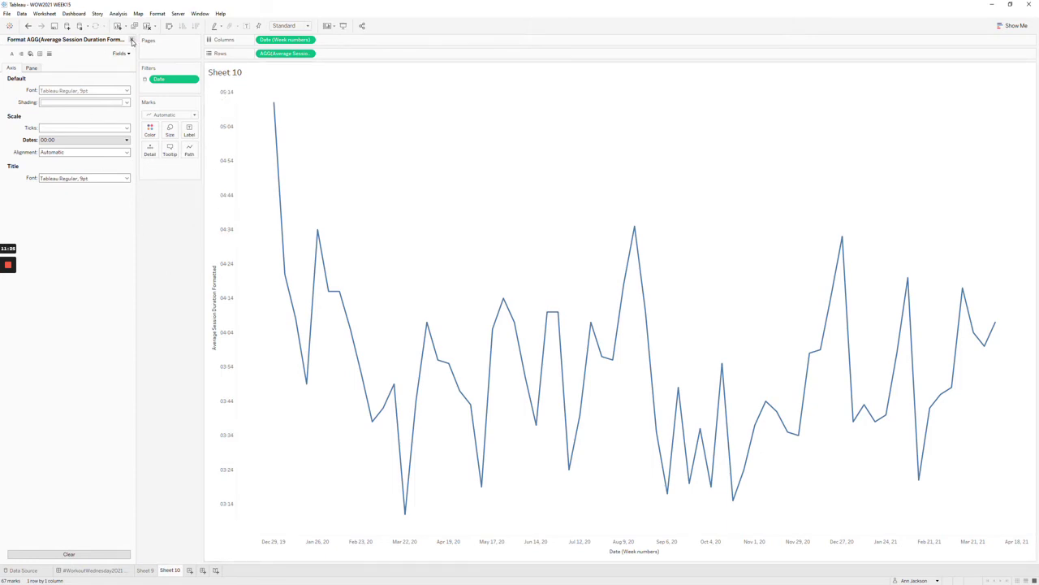
click(131, 39)
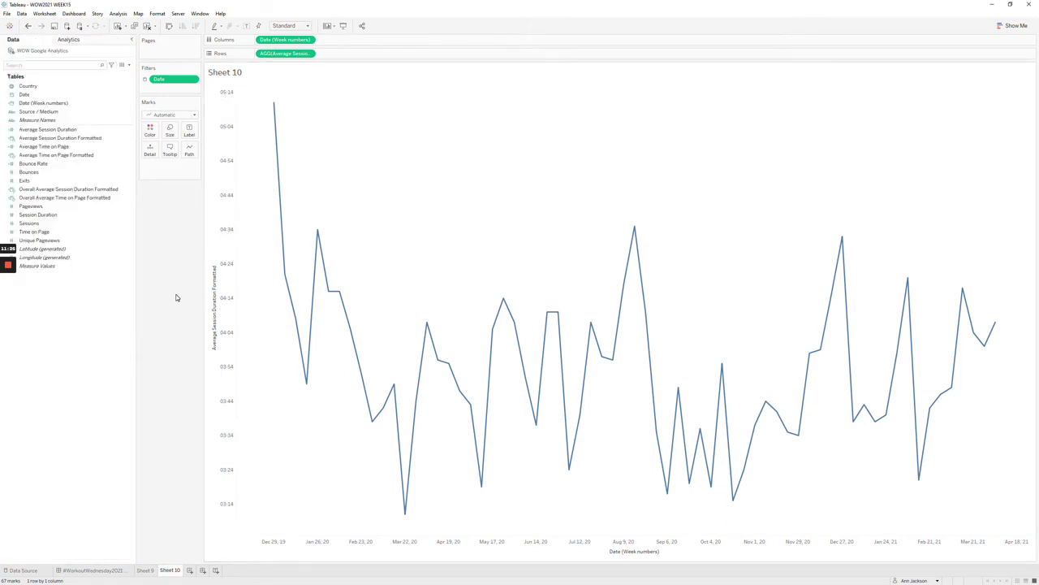
double_click(402, 10)
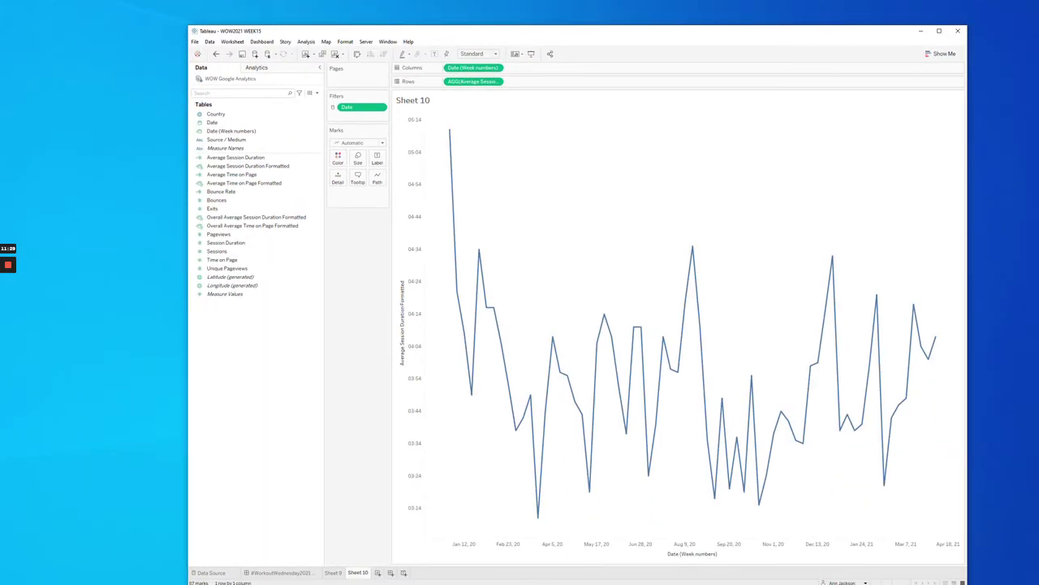
- Refresh the #WorkoutWednesday Website Analytics reference dashboard in Chrome's Tableau Public tab
key(alt+Tab)
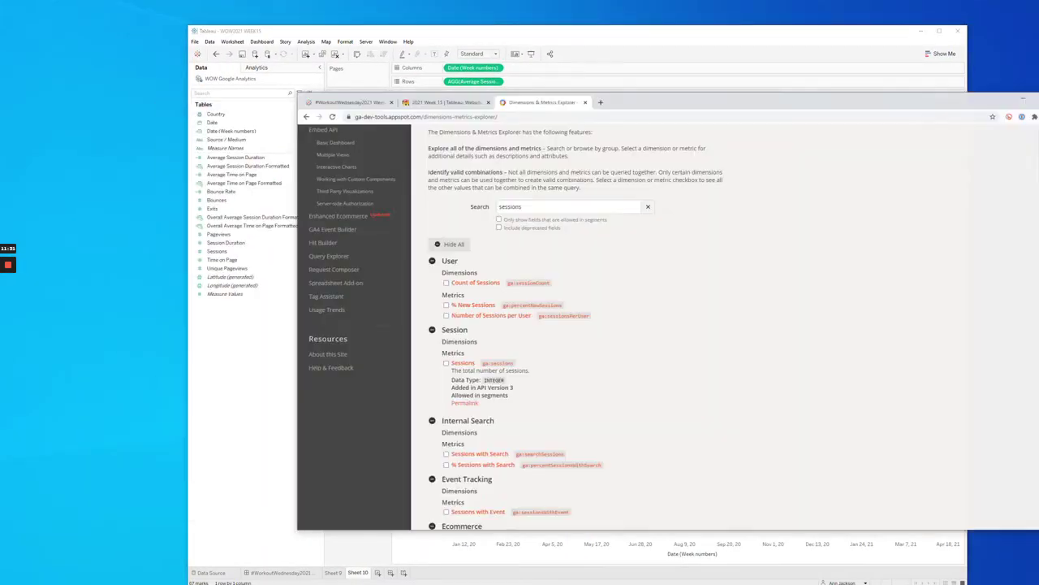
click(355, 104)
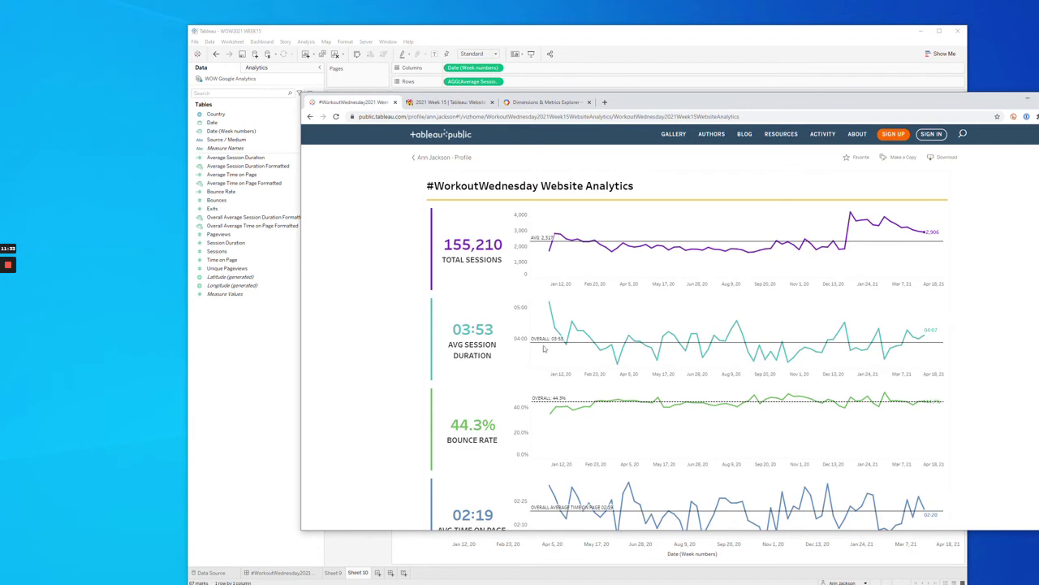
key(F5)
- Maximize Tableau Desktop again, view the Analytics pane, then return to the Data pane
drag(404, 36, 387, 0)
click(91, 41)
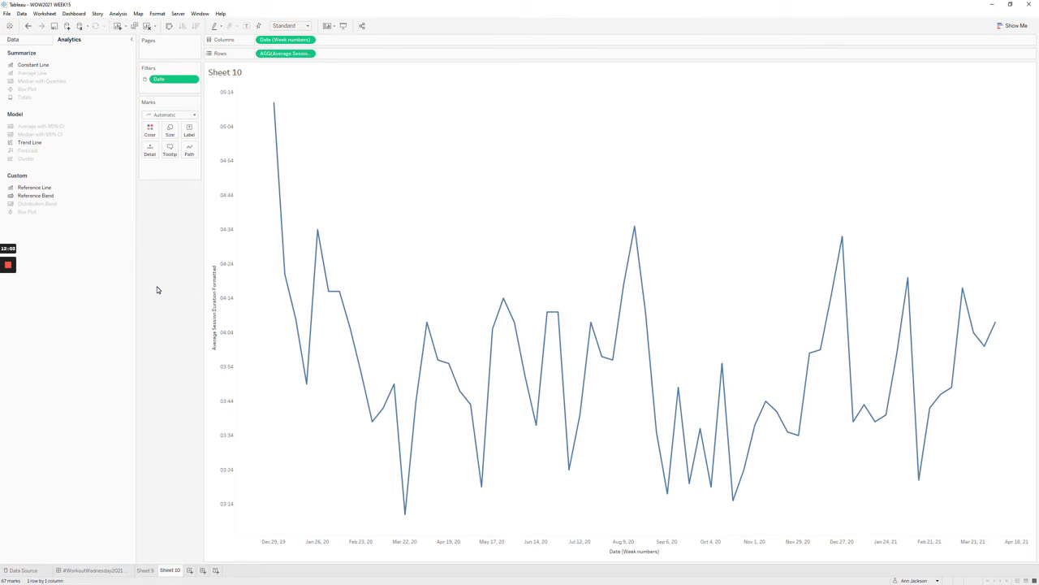
click(30, 41)
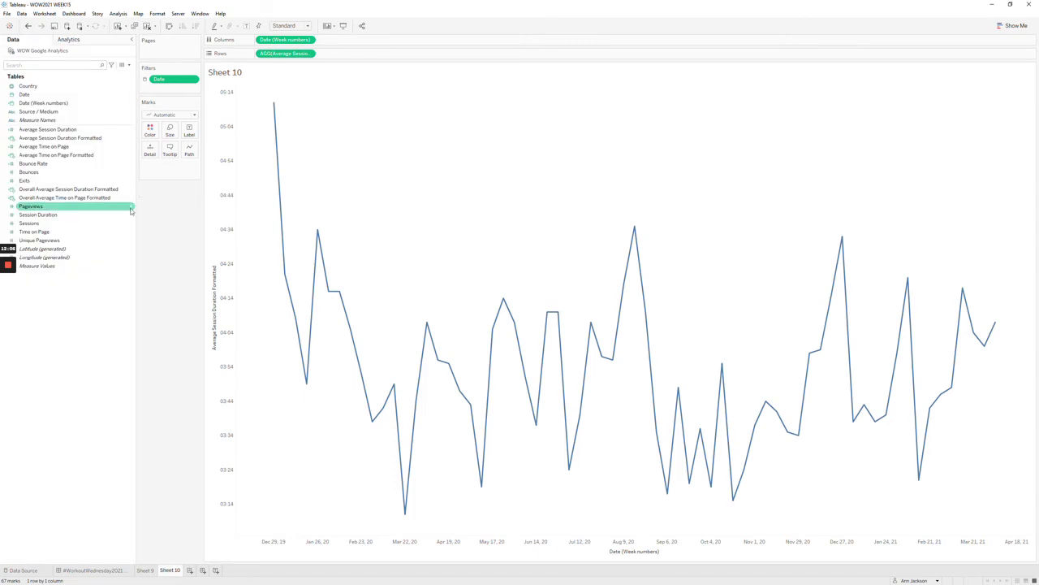
- Cancel out of Sheet 10's Date filter settings, then select Overall Average Session Duration Formatted
right_click(185, 80)
click(195, 87)
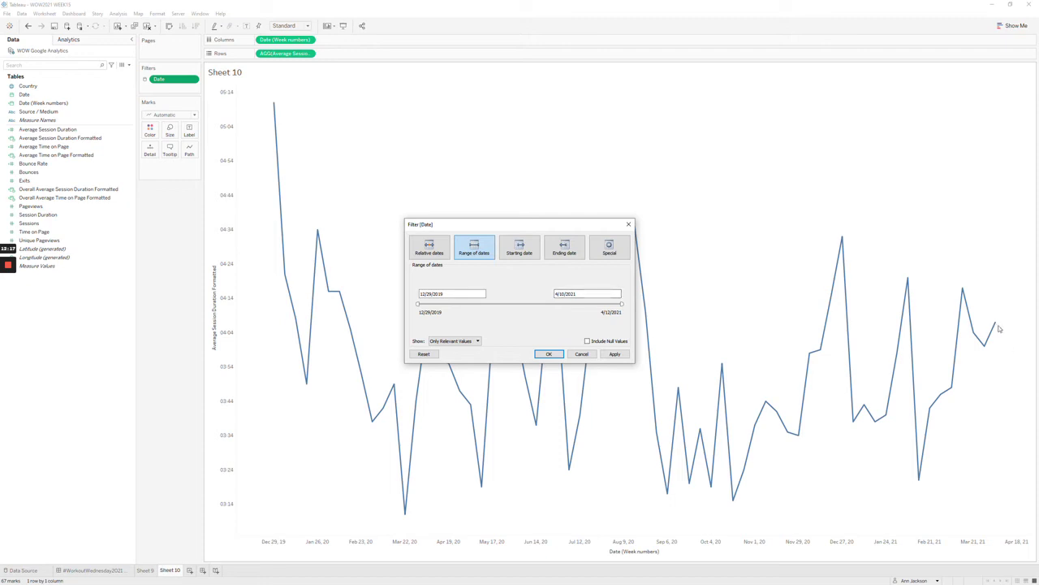
click(585, 356)
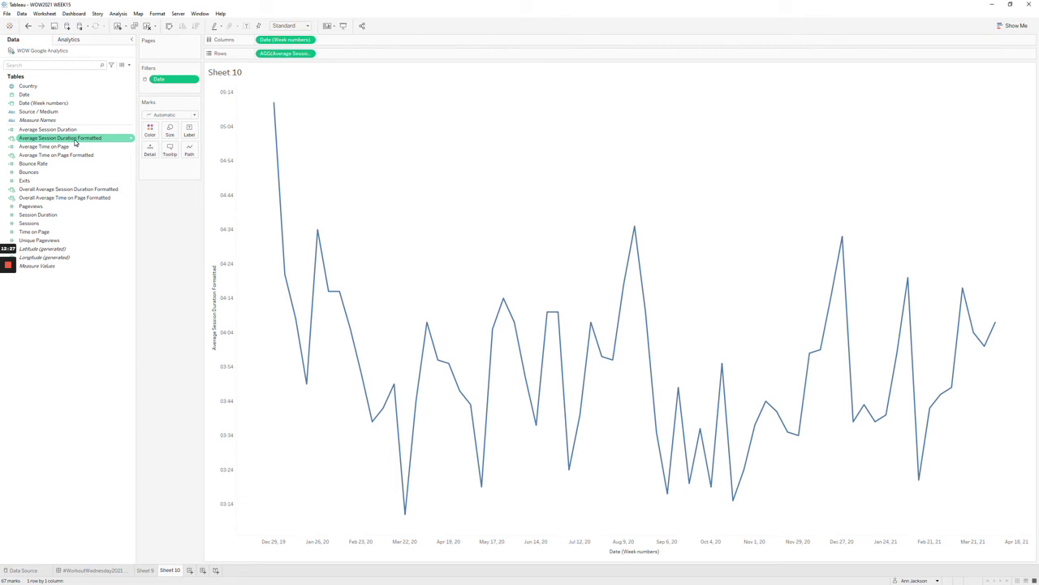
click(74, 190)
right_click(75, 195)
click(104, 239)
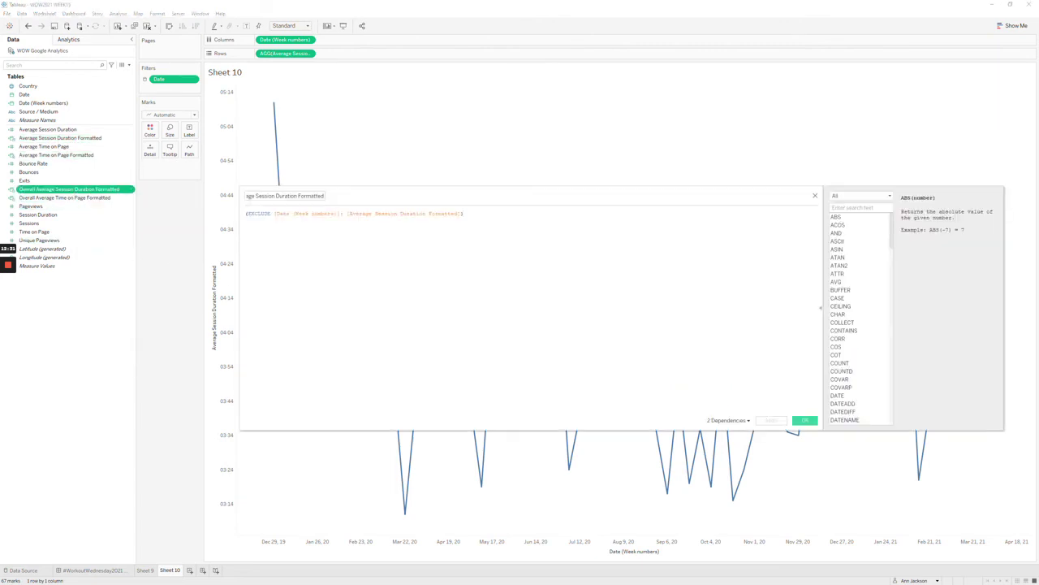
ctrl+scroll(820, 307, up, 4)
drag(603, 198, 608, 235)
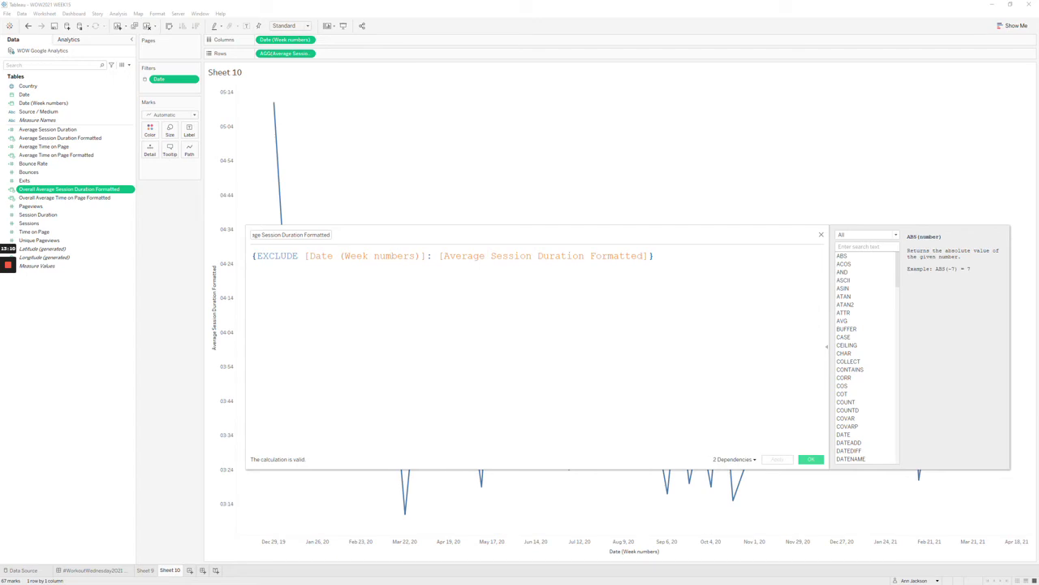
click(813, 462)
right_click(57, 192)
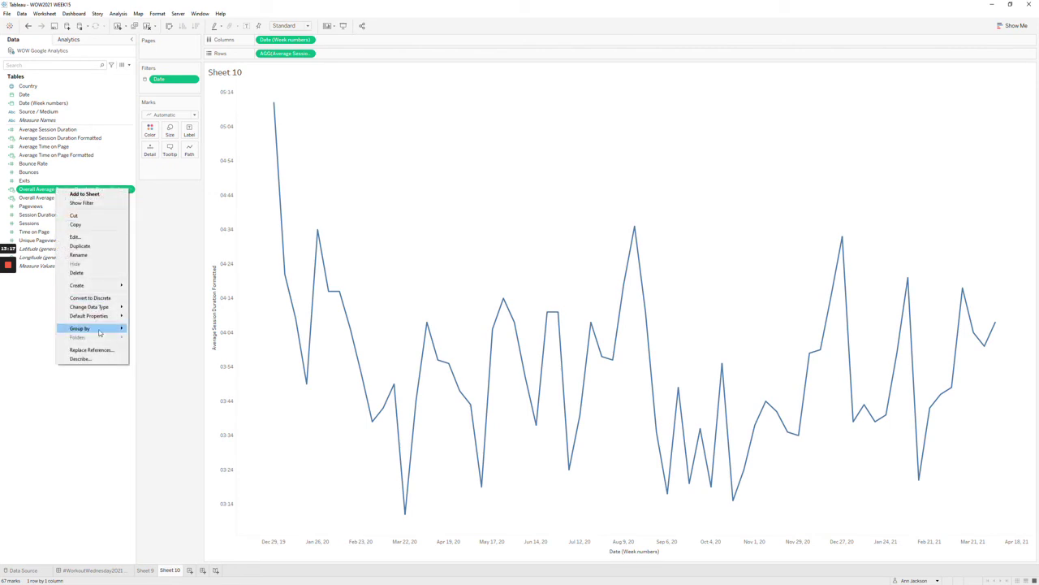
- Set the overall duration field's default aggregation and add it as MIN detail on the Marks card
mouse_move(104, 317)
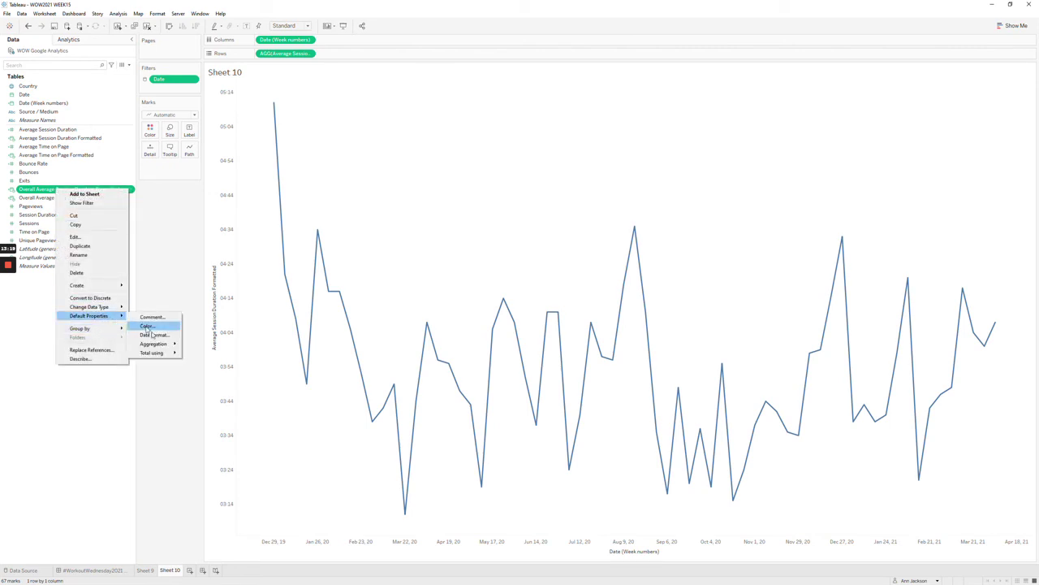
mouse_move(153, 343)
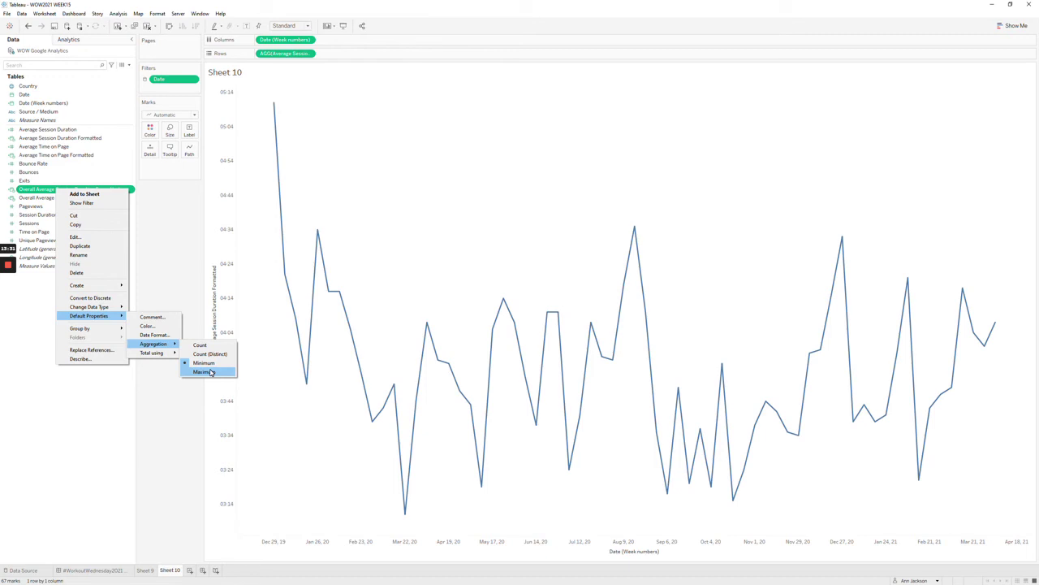
click(210, 372)
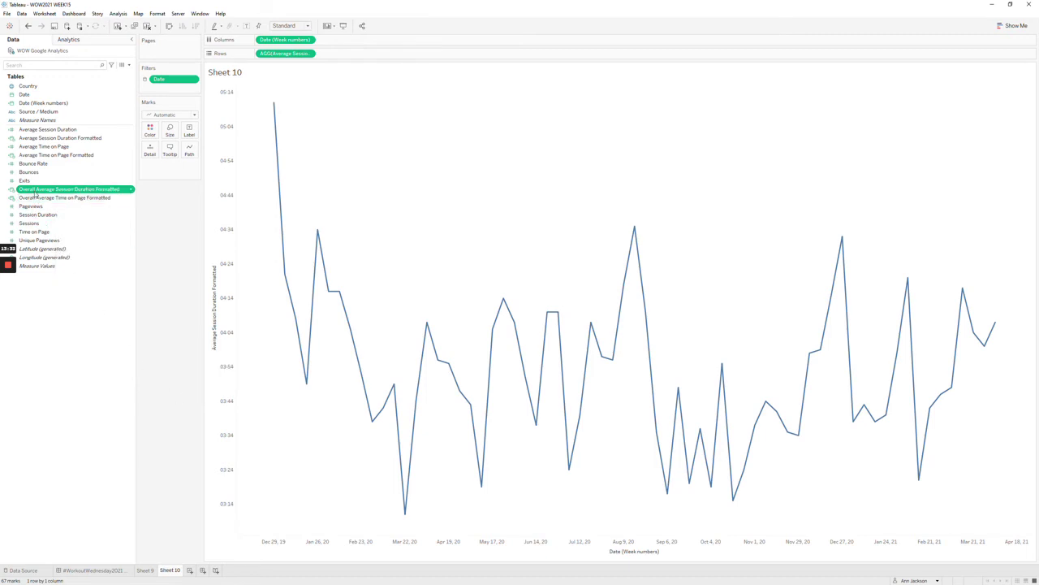
drag(32, 189, 165, 168)
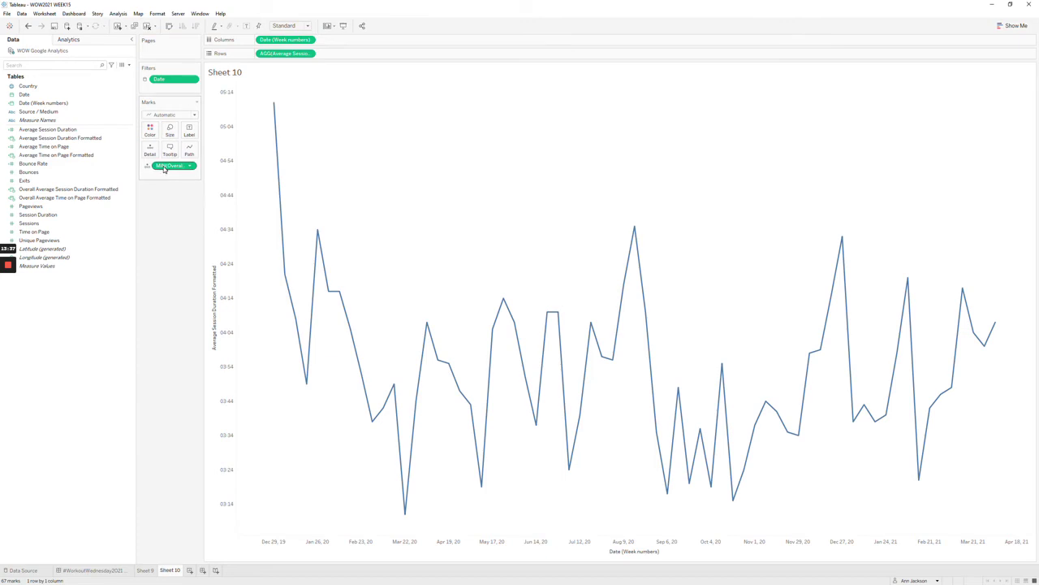
- Add a Sheet 10 reference line at MIN(Overall Average Session Duration Formatted), labelled 03:53, then return to the dashboard
right_click(226, 181)
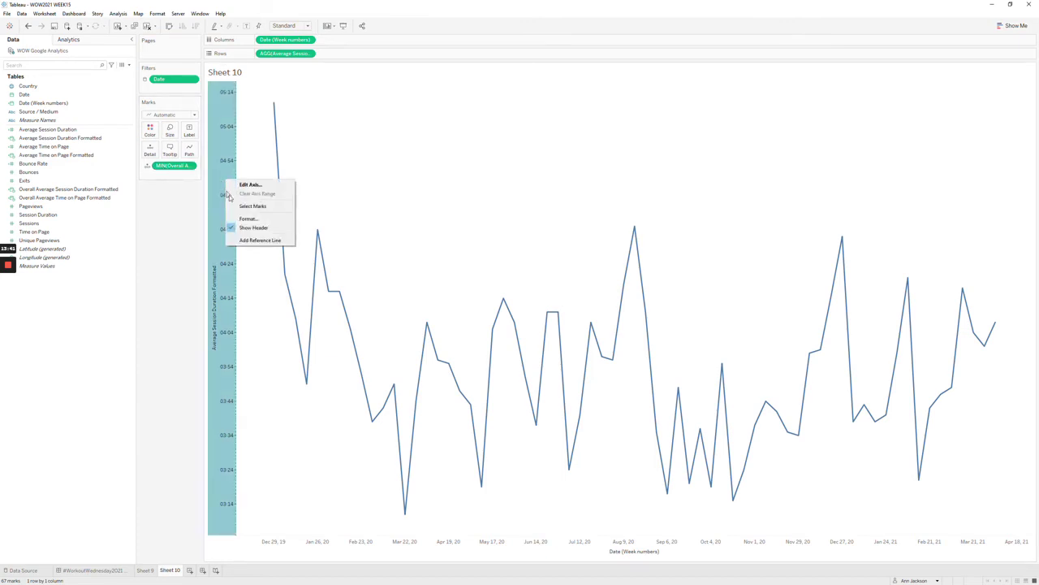
click(241, 240)
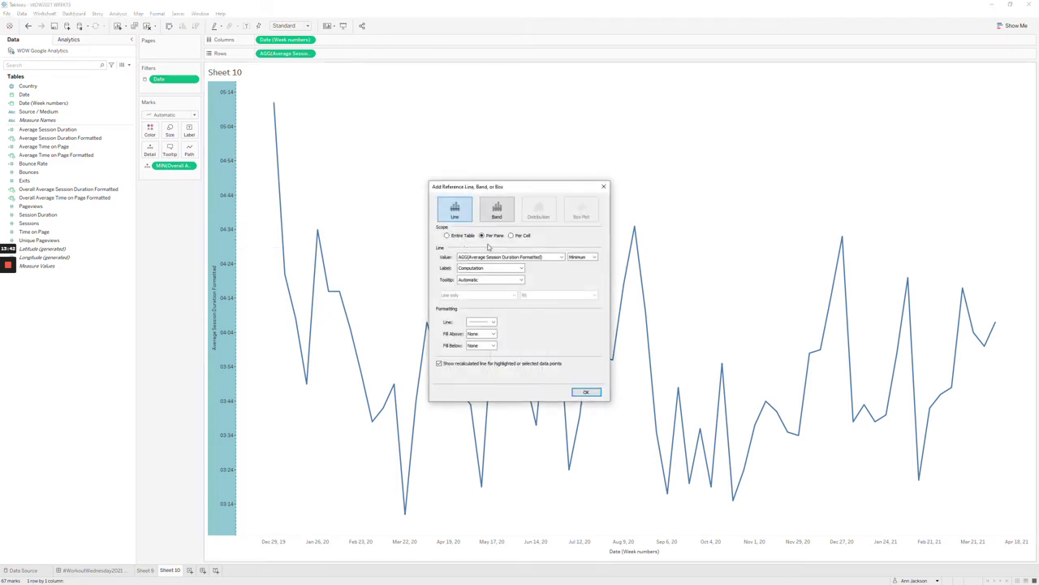
click(491, 257)
click(492, 268)
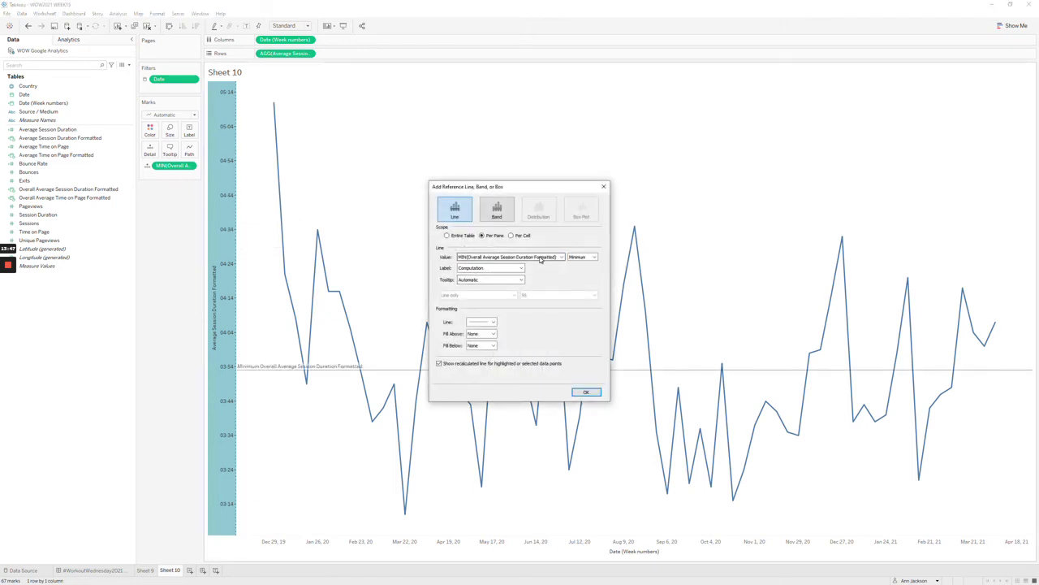
click(490, 268)
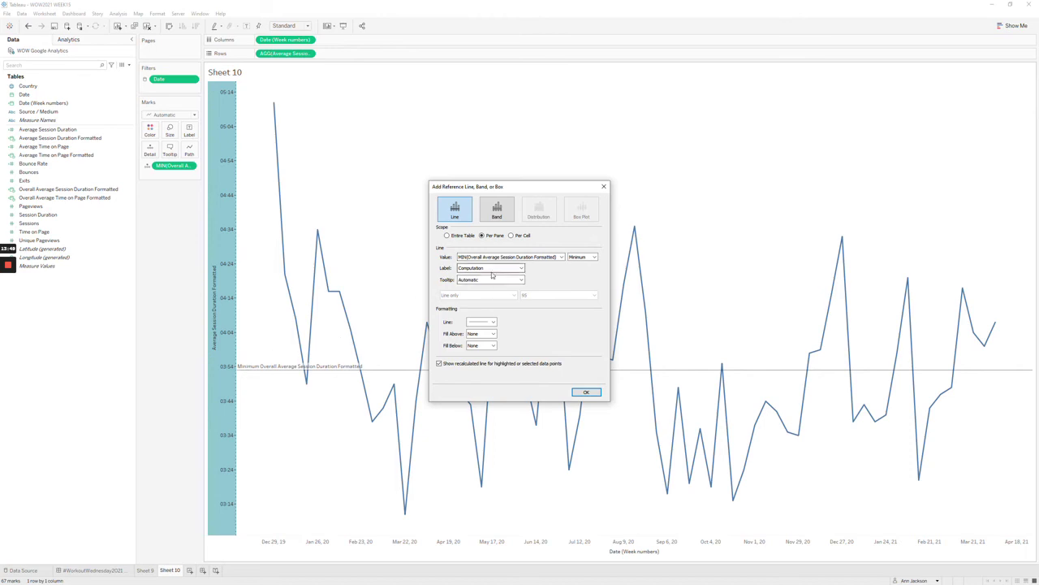
click(487, 284)
click(488, 284)
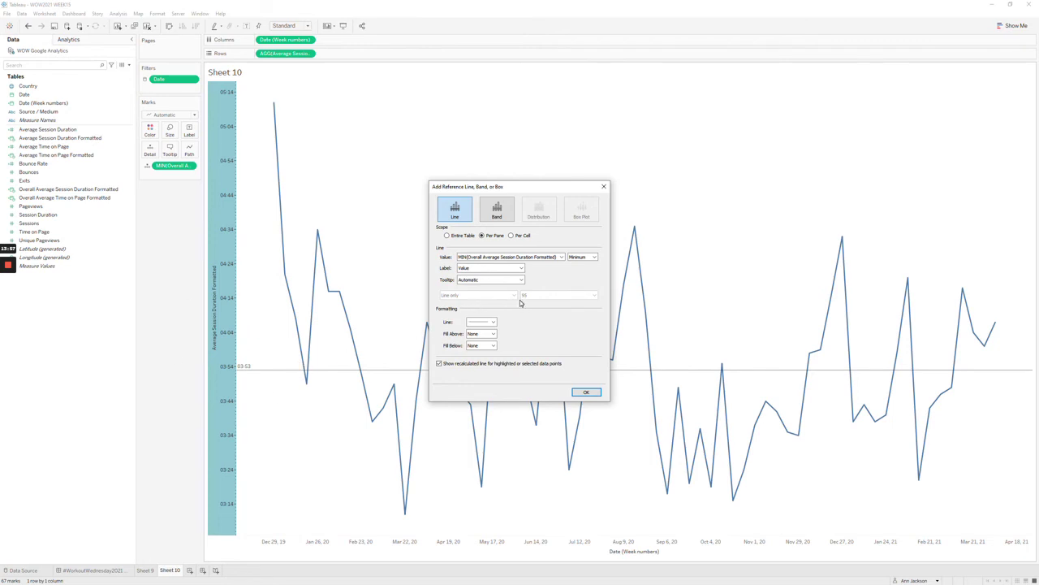
click(584, 393)
click(92, 569)
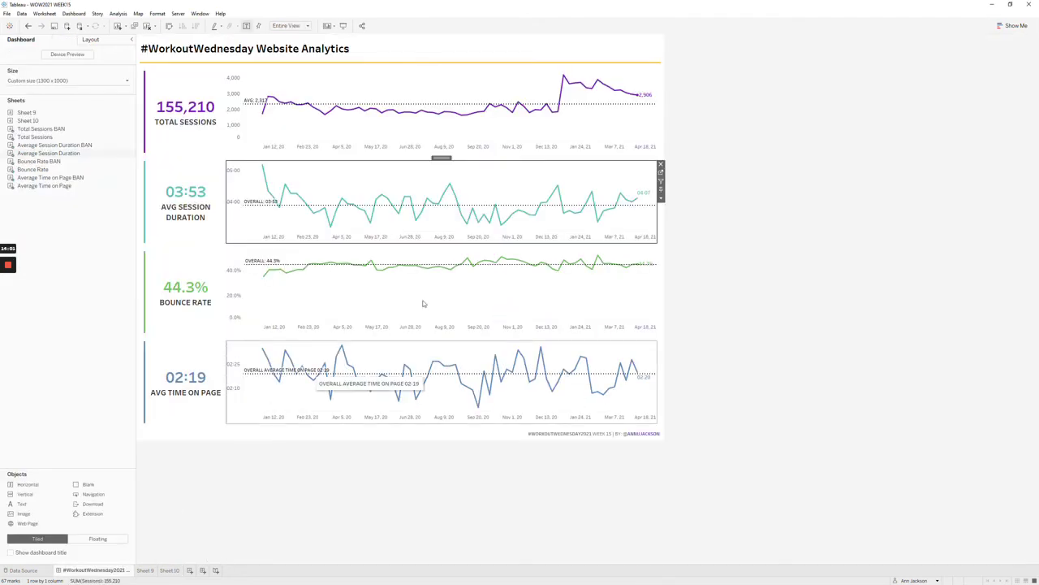
click(655, 182)
click(661, 176)
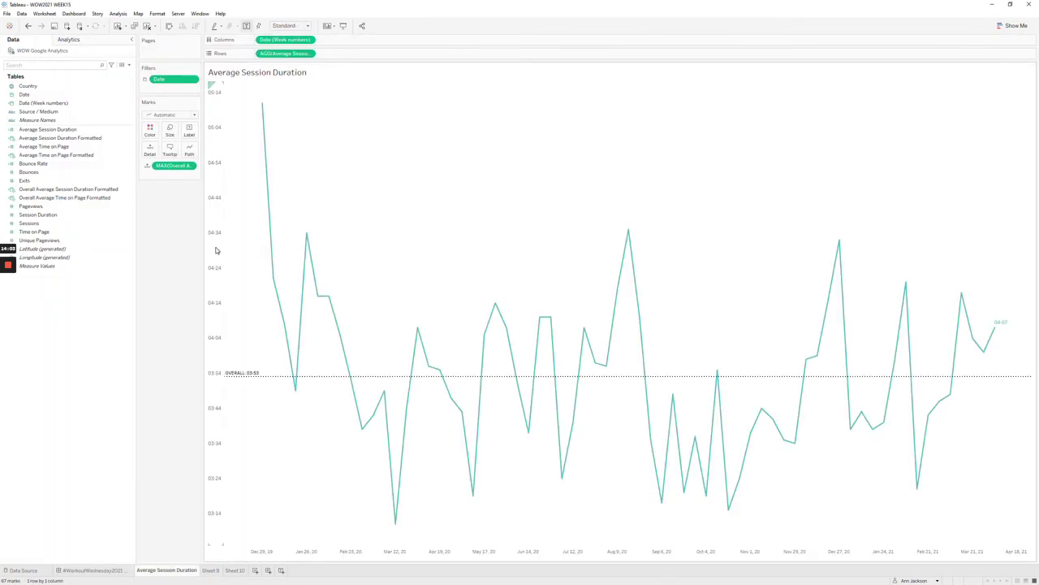
right_click(217, 251)
click(250, 326)
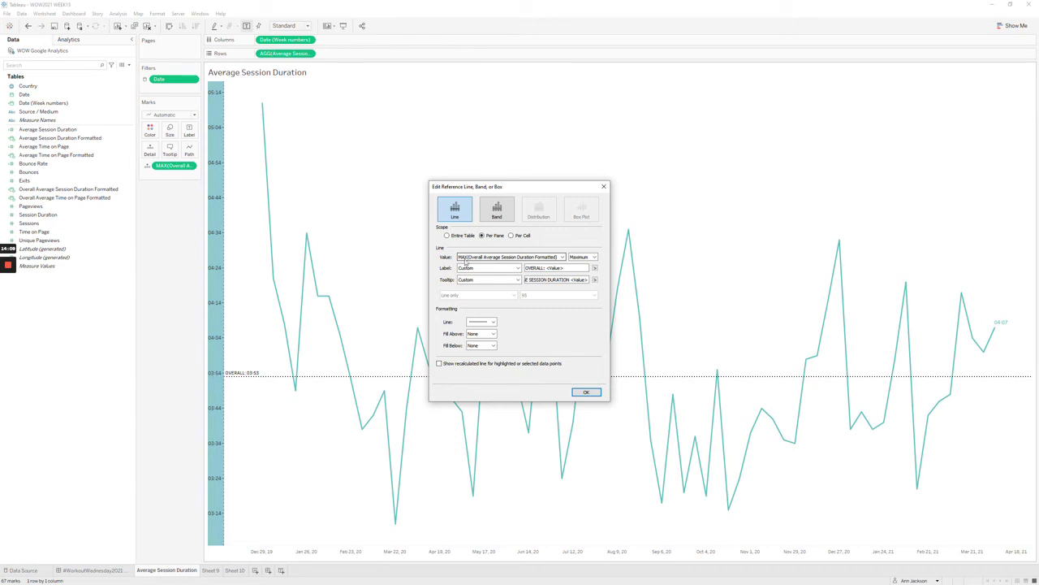
click(591, 257)
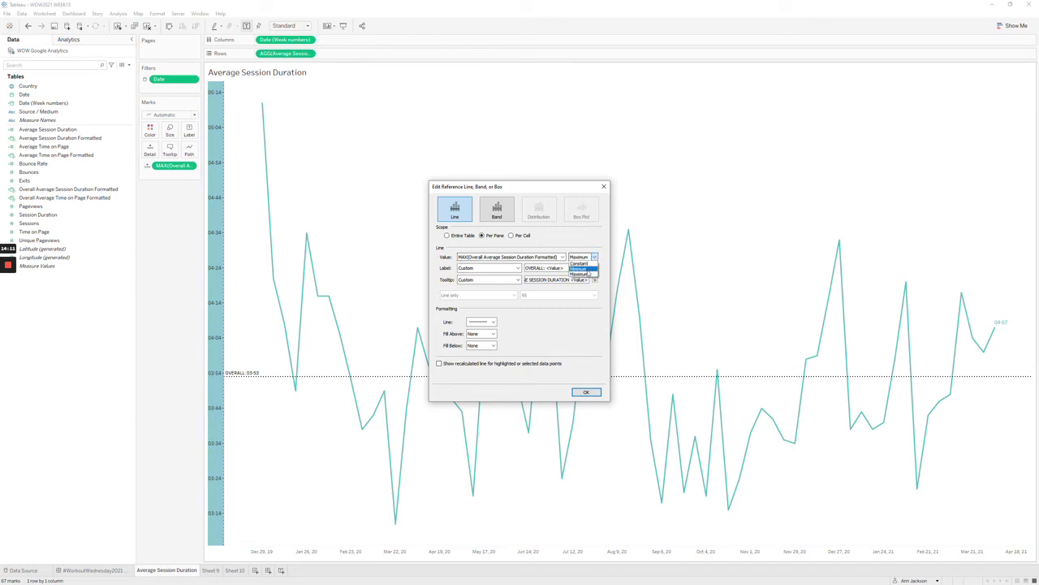
click(602, 254)
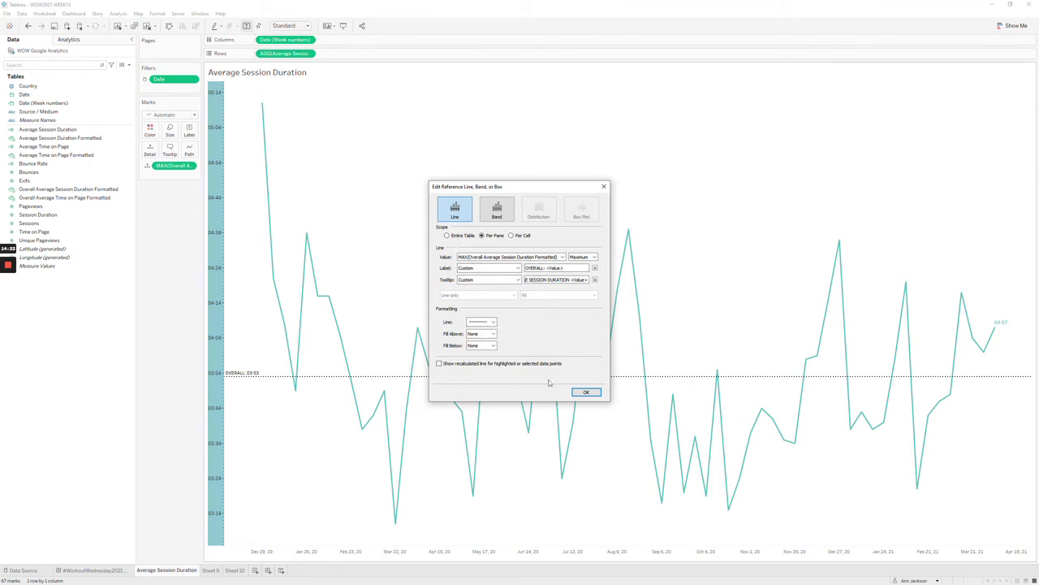
click(581, 393)
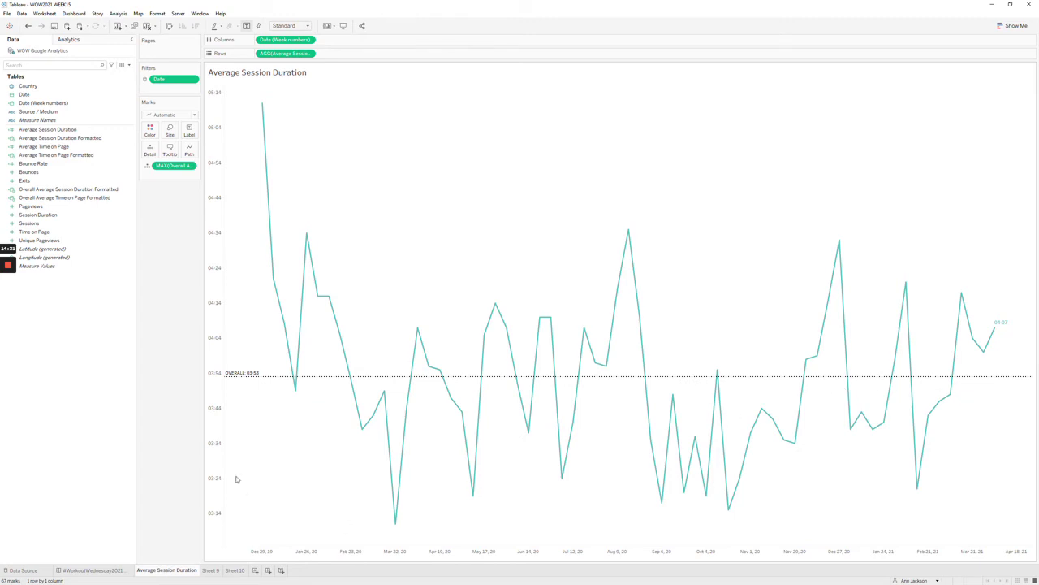
click(99, 571)
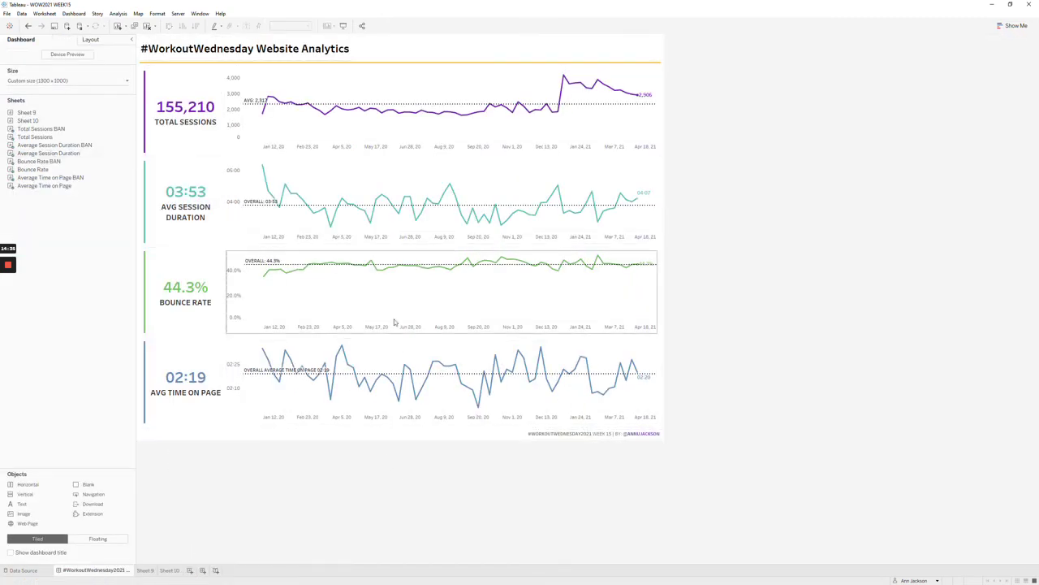
- Jump from the dashboard's Bounce Rate chart to its worksheet
click(396, 313)
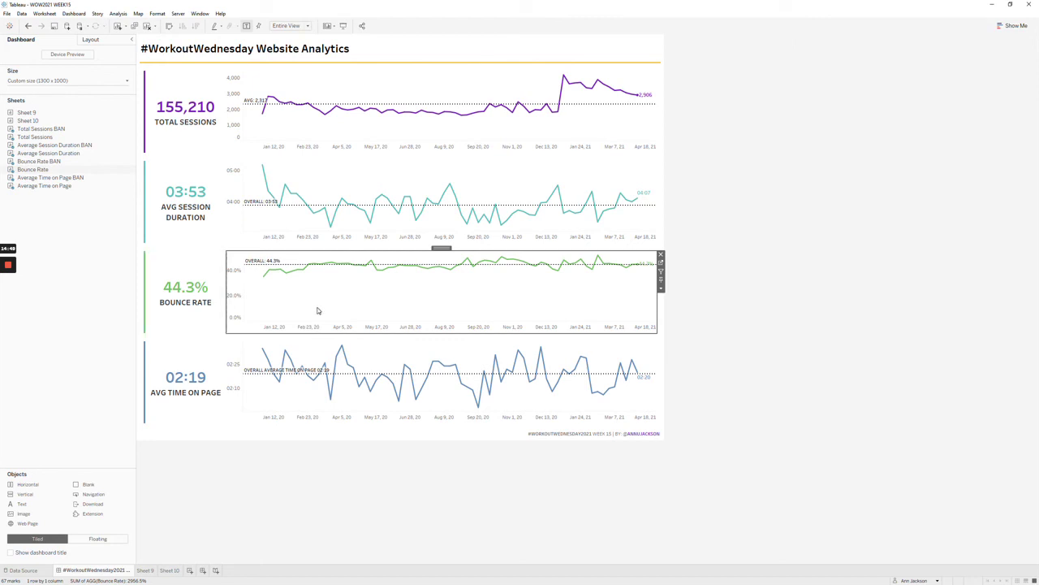
mouse_move(273, 271)
click(660, 263)
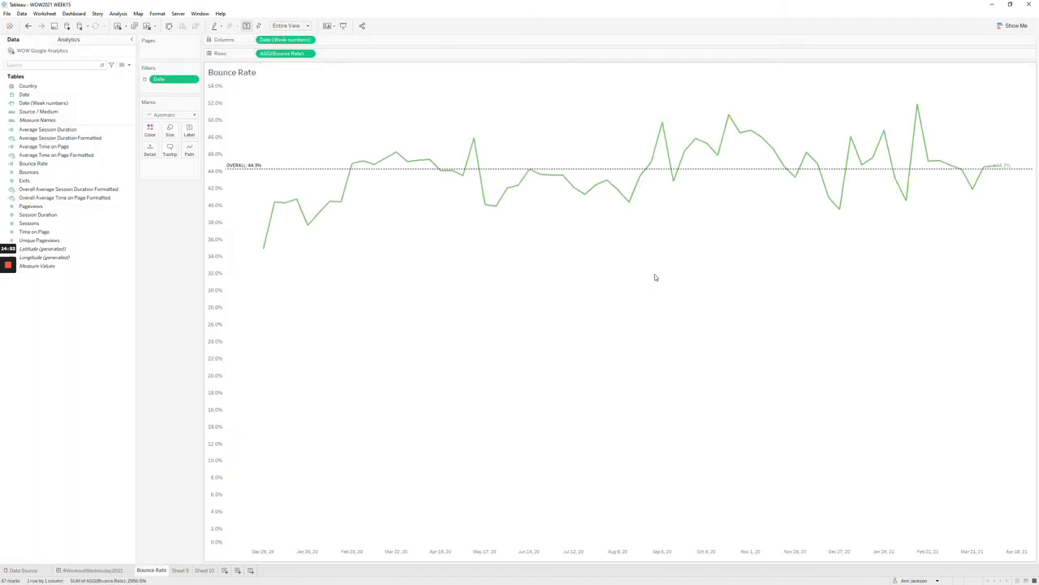
- Set the Bounce Rate reference line's scope to Entire Table with Total aggregation, then return to the dashboard
right_click(224, 255)
click(253, 322)
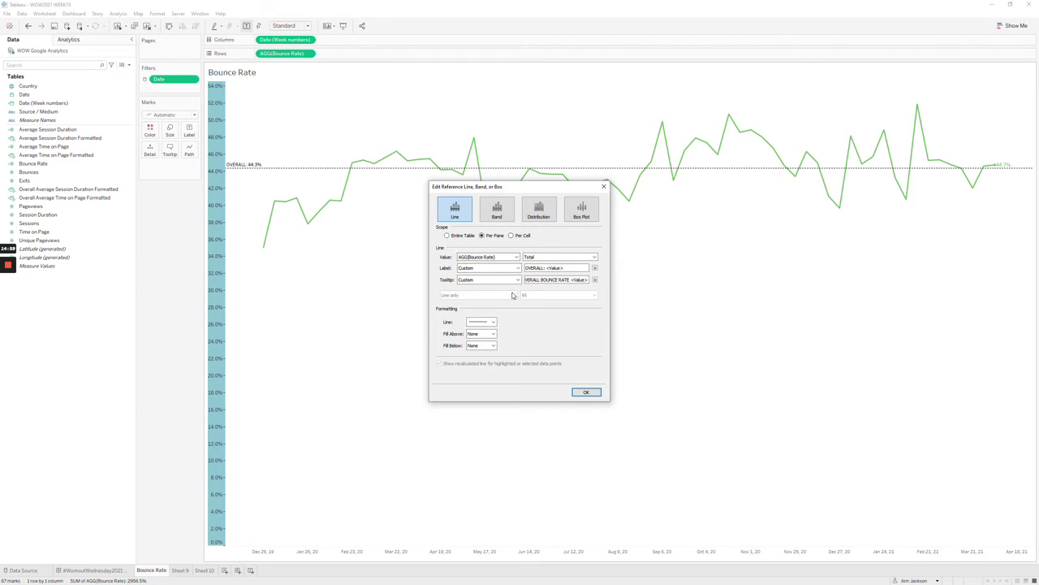
click(468, 238)
click(593, 257)
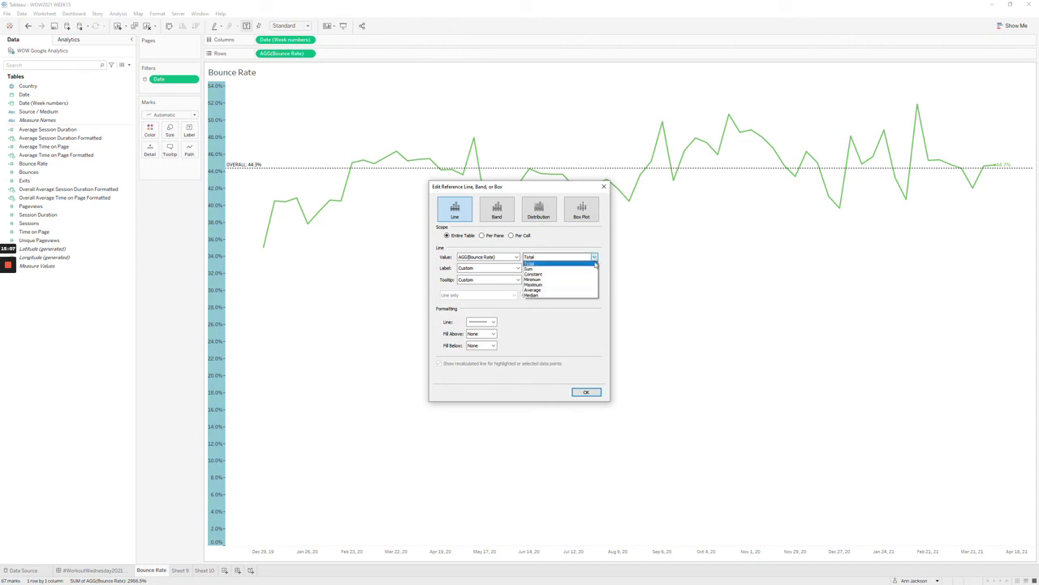
click(588, 289)
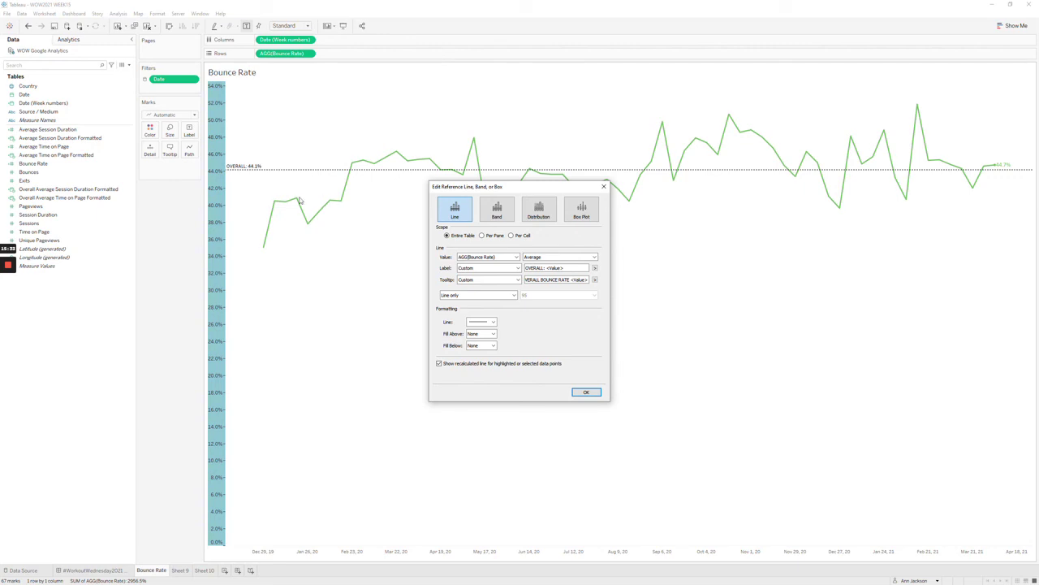
click(595, 257)
click(568, 263)
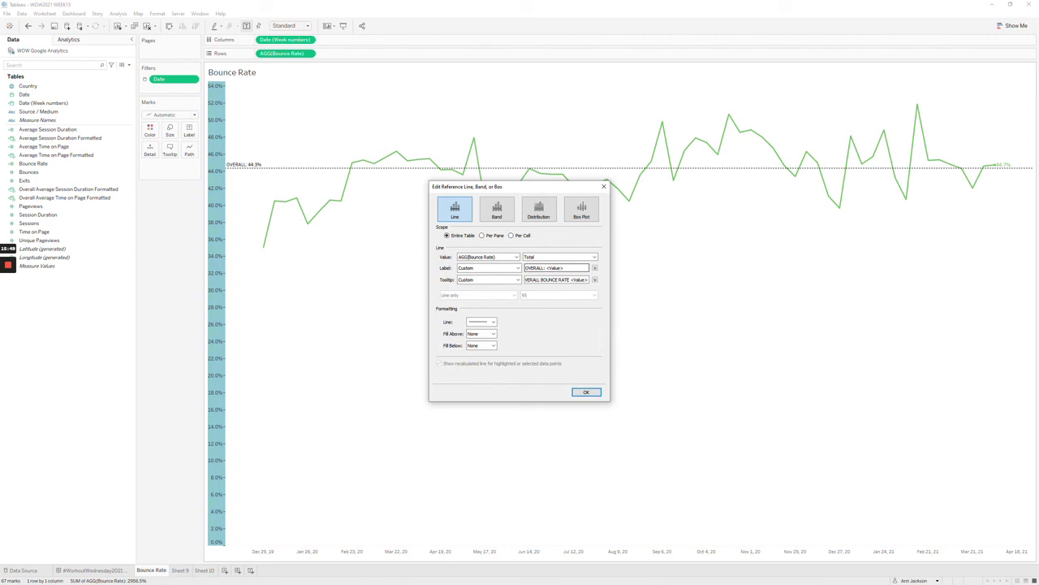
click(586, 391)
click(122, 571)
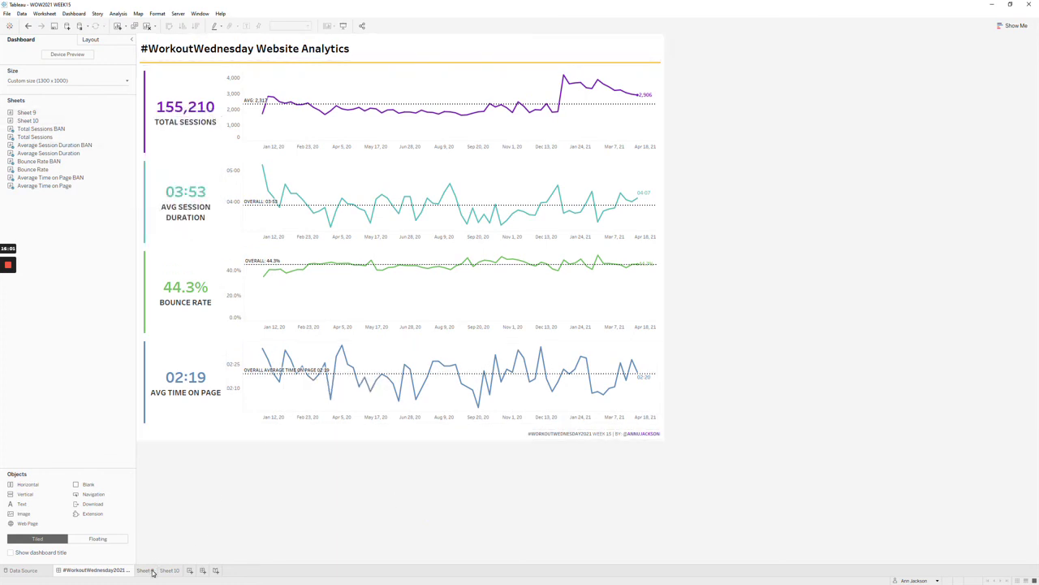
- Delete the unused Sheet 9 and Sheet 10 worksheets
right_click(146, 570)
click(177, 479)
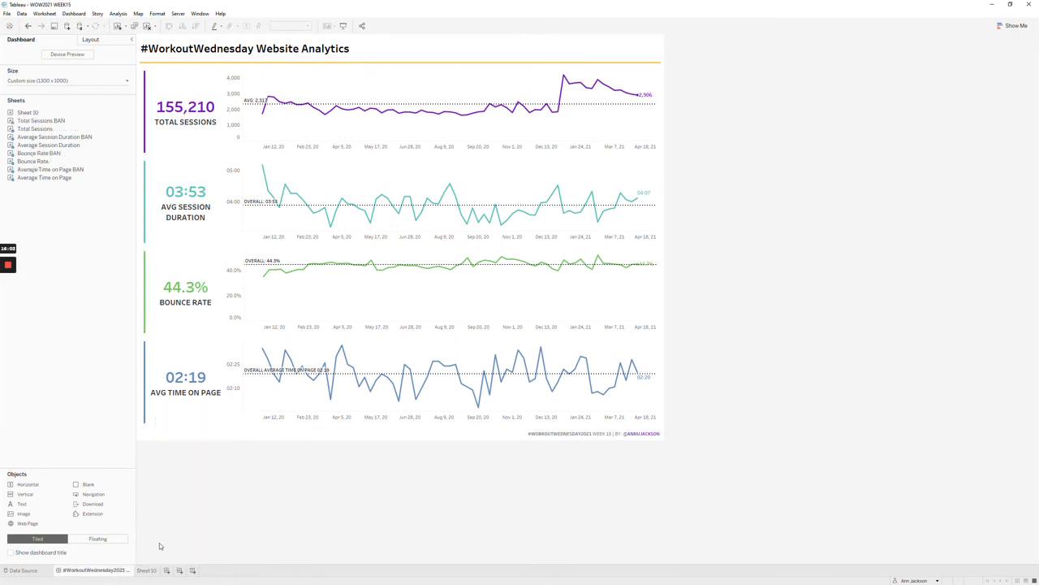
right_click(146, 571)
click(170, 478)
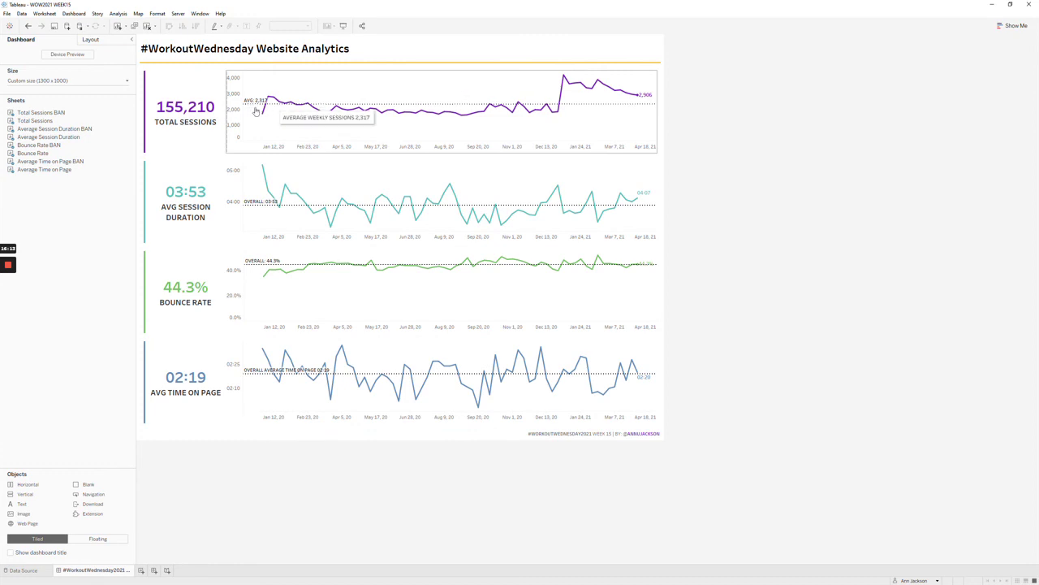
click(91, 39)
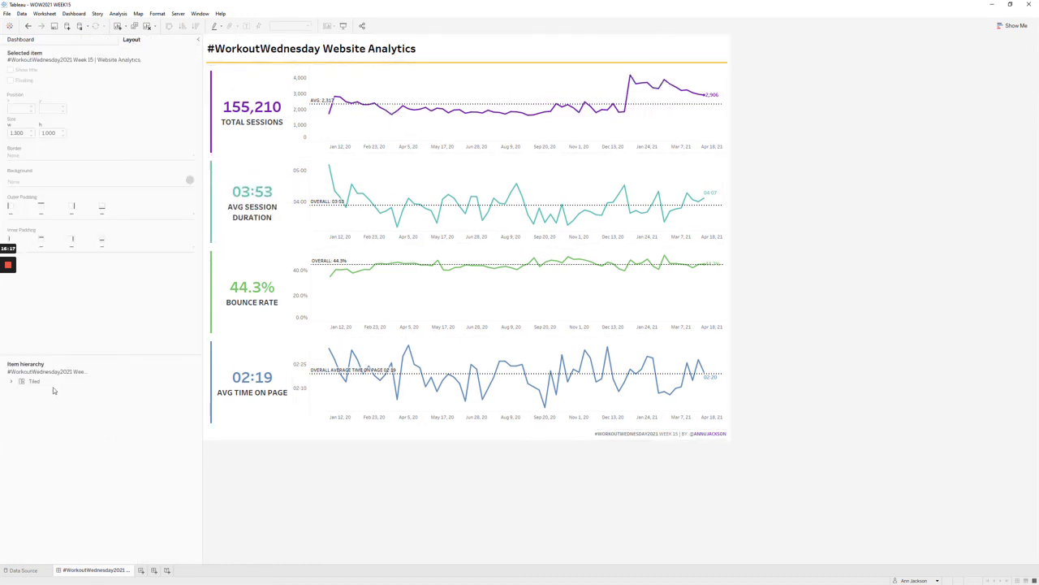
- Expand the Item hierarchy down through the outer container, KPI bands container and all four bands
click(10, 381)
click(18, 391)
click(27, 420)
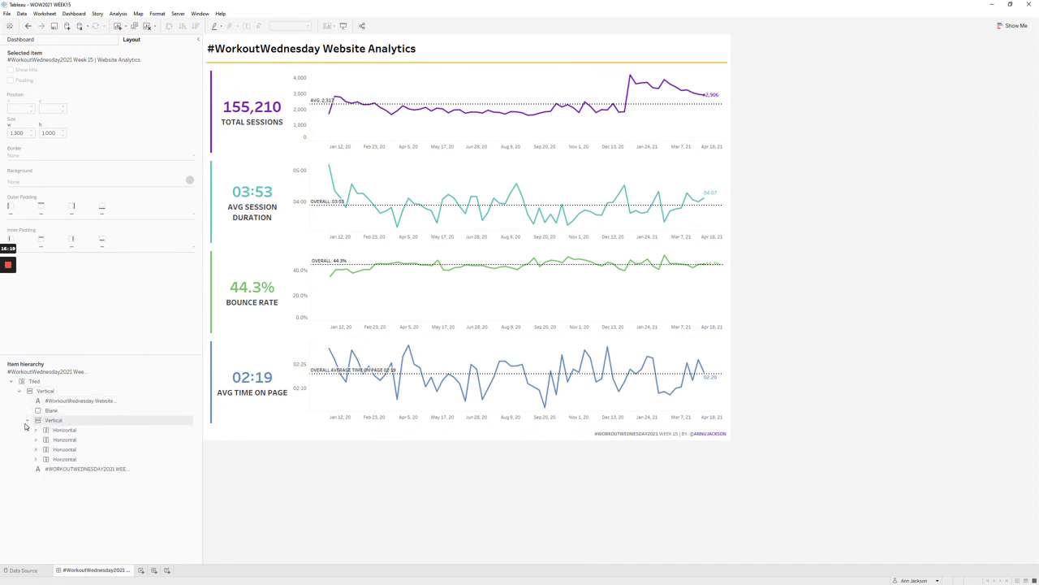
click(35, 430)
click(36, 459)
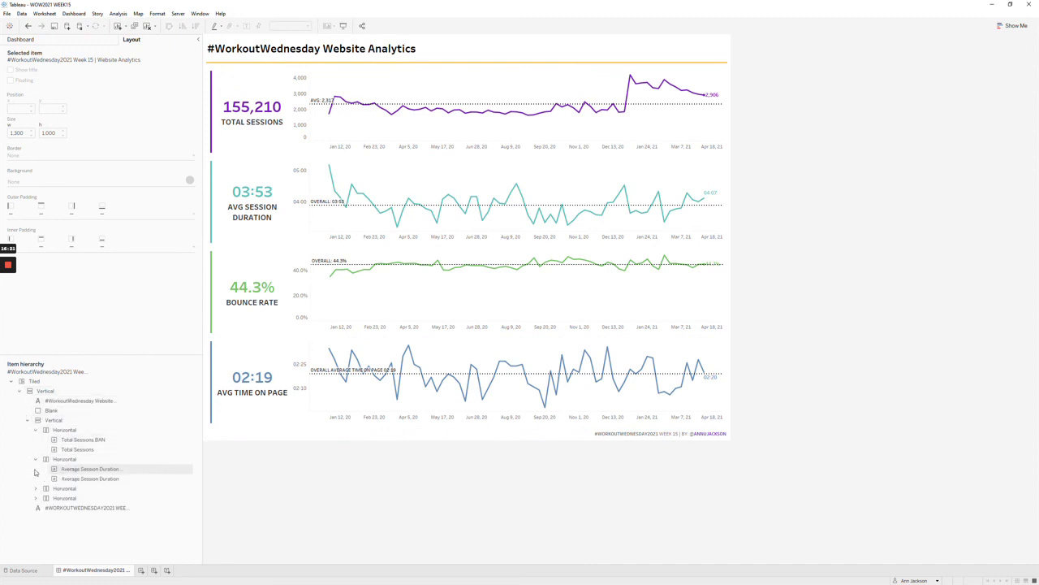
click(35, 488)
click(35, 517)
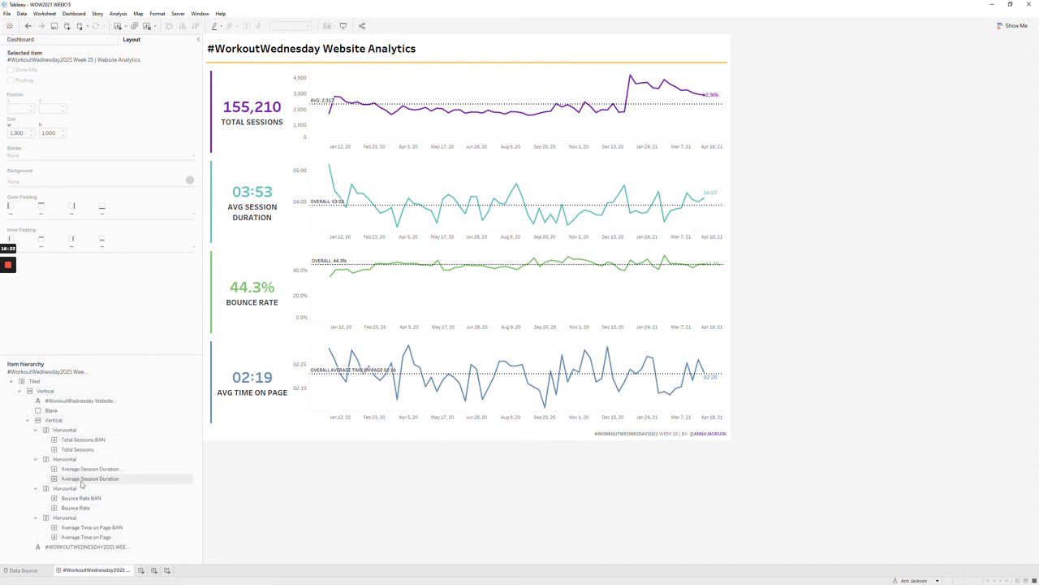
- Inspect the title, blank strip, KPI bands container and footer, and open the container's More Options
click(55, 393)
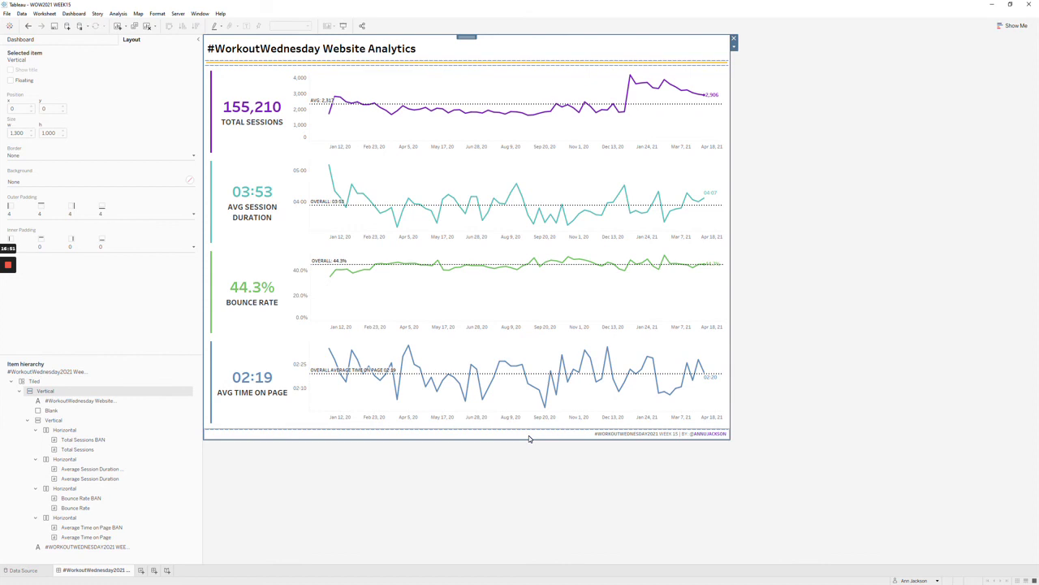
click(127, 402)
click(82, 411)
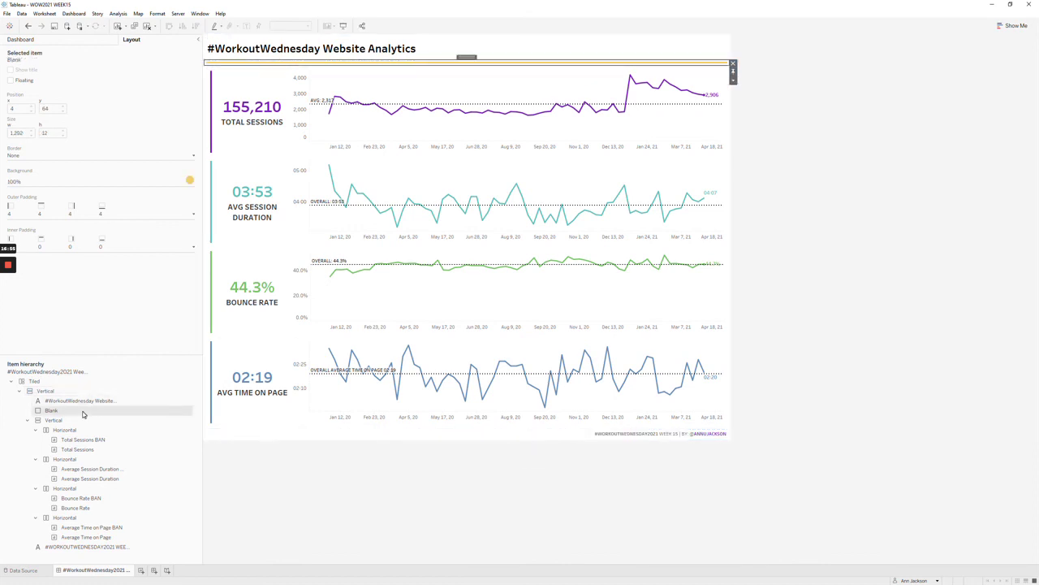
click(78, 419)
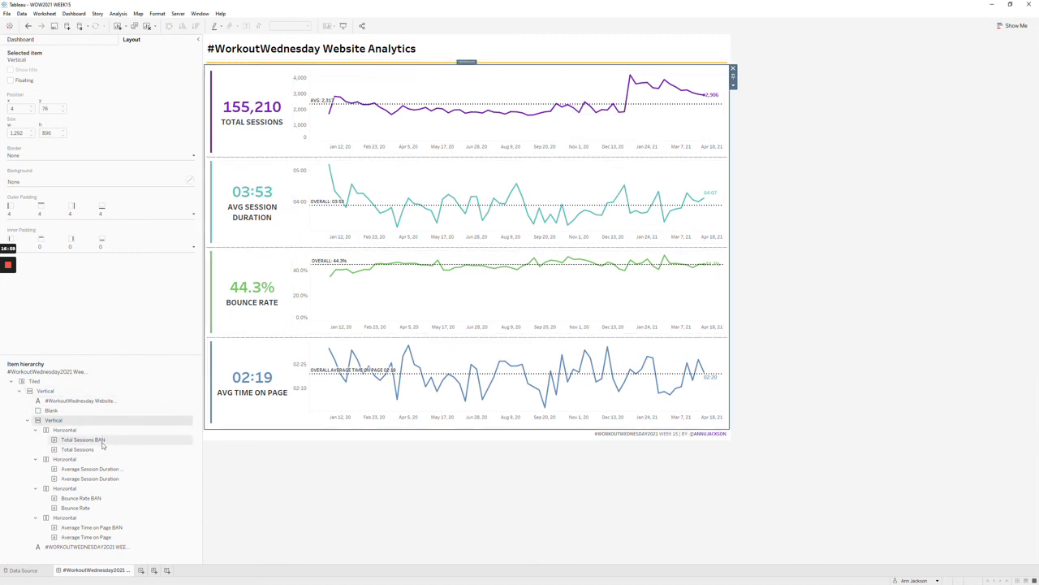
click(85, 546)
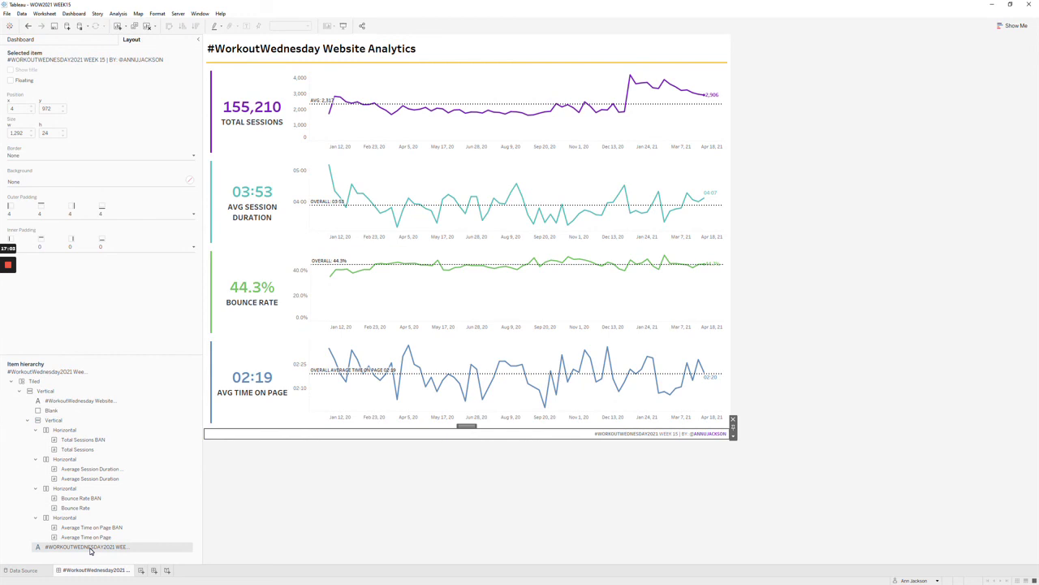
click(71, 422)
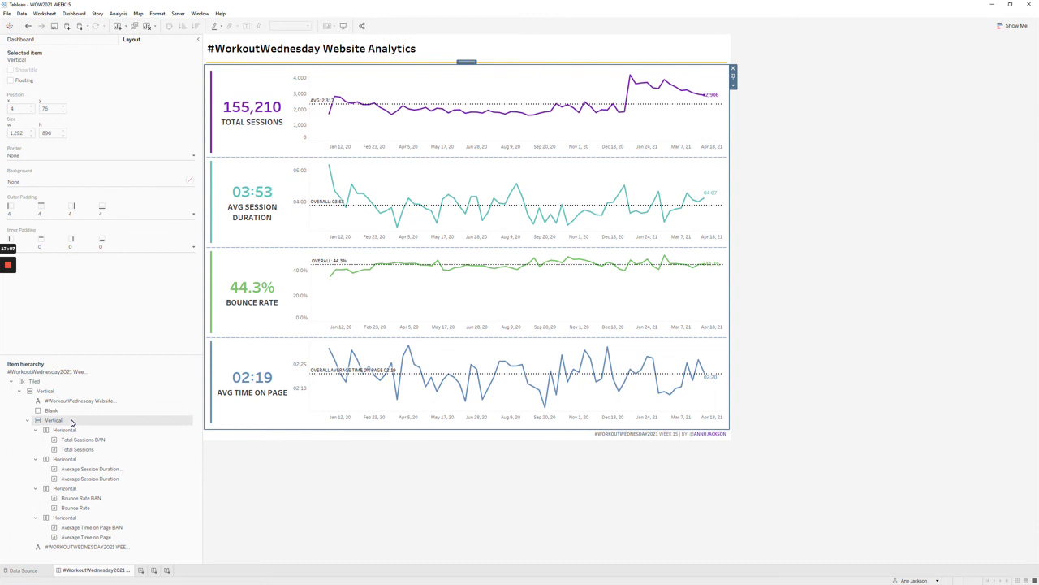
click(733, 84)
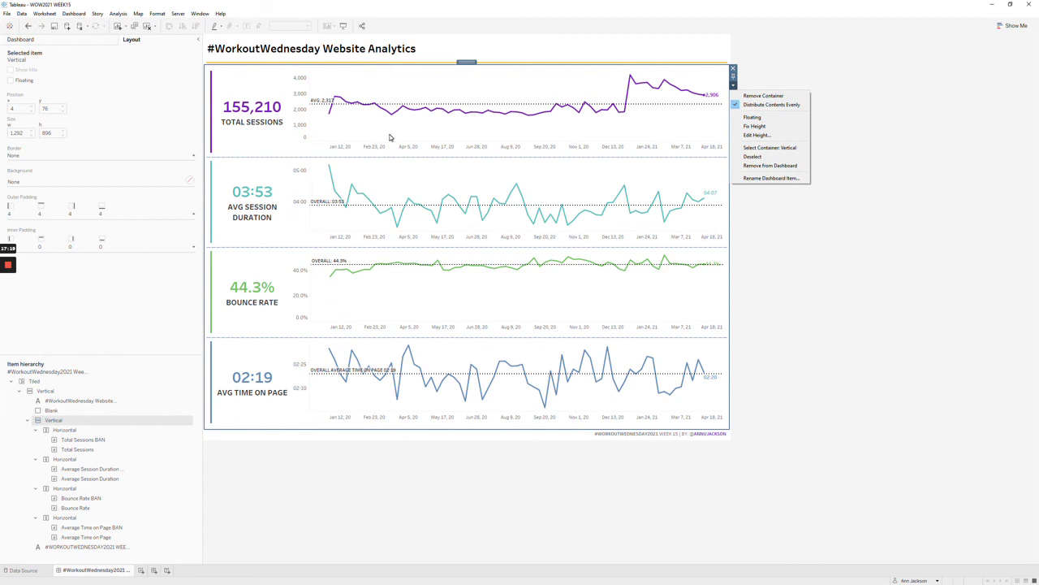
click(102, 430)
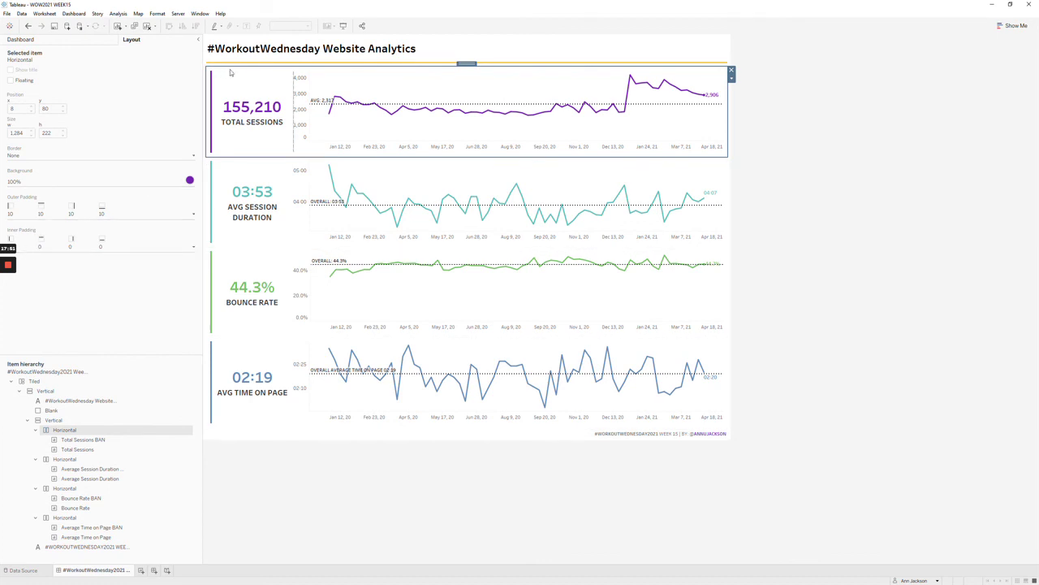
- Raise the Total Sessions band's left inner padding to 4 pixels, other sides staying at zero
double_click(336, 9)
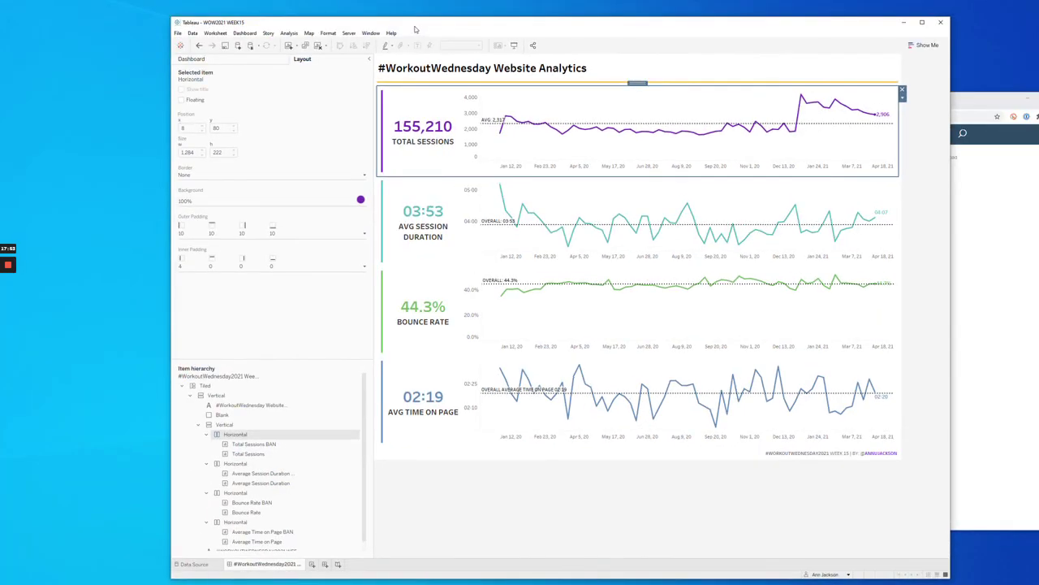
drag(416, 31, 410, 26)
click(184, 268)
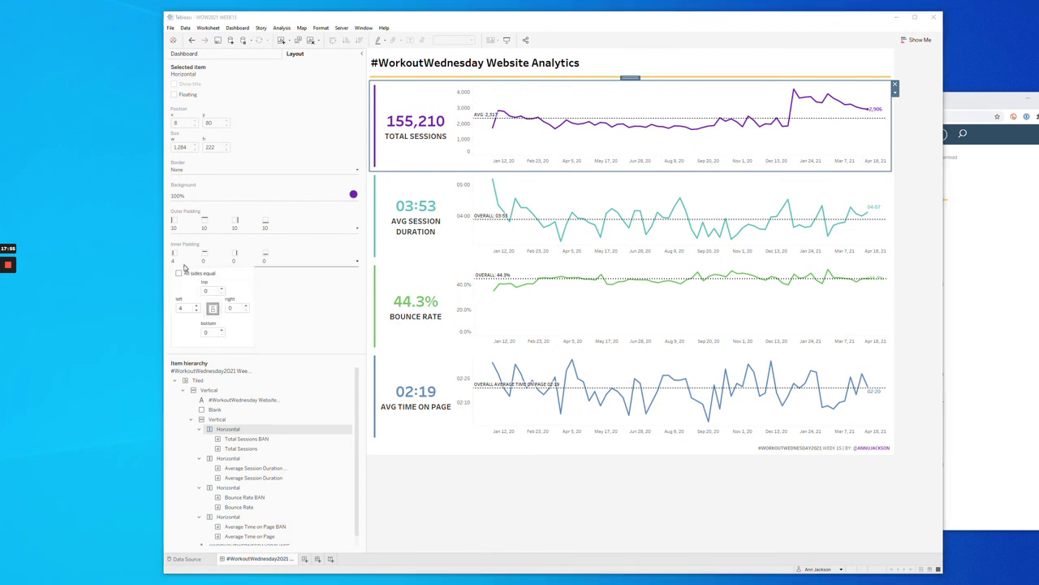
click(191, 307)
click(197, 306)
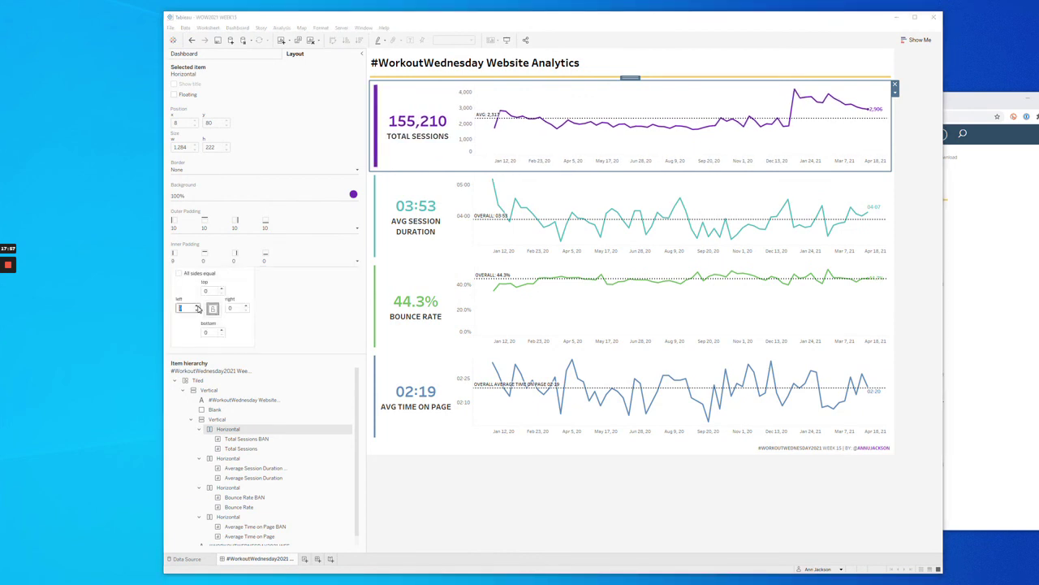
click(197, 306)
click(197, 306)
click(196, 307)
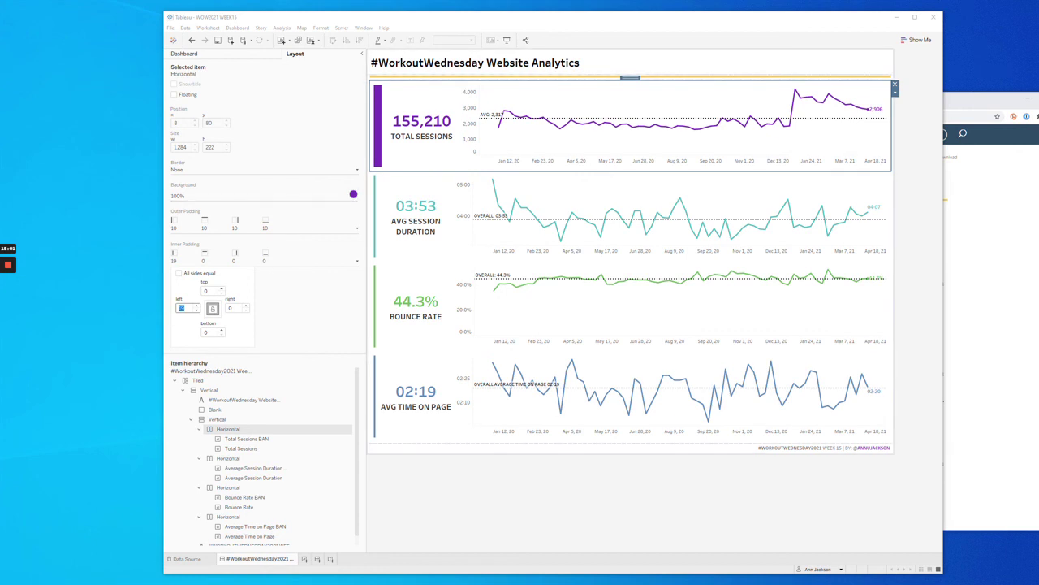
double_click(372, 18)
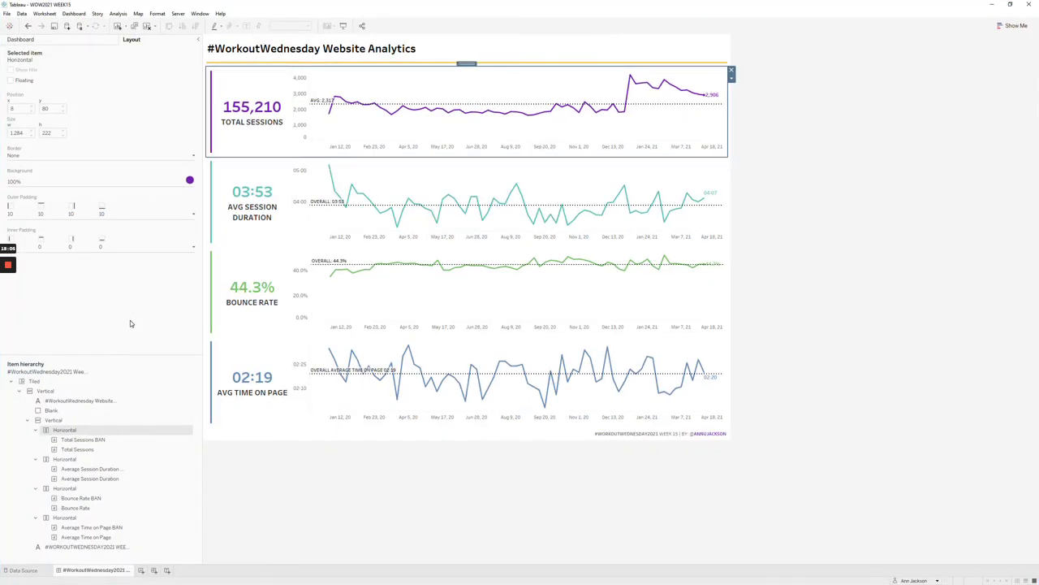
click(828, 220)
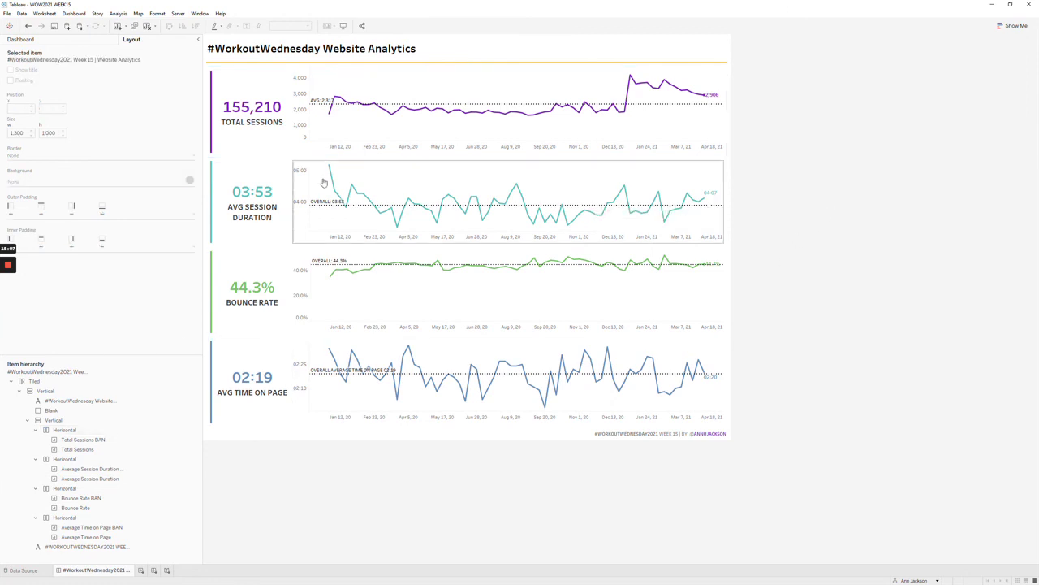
click(253, 143)
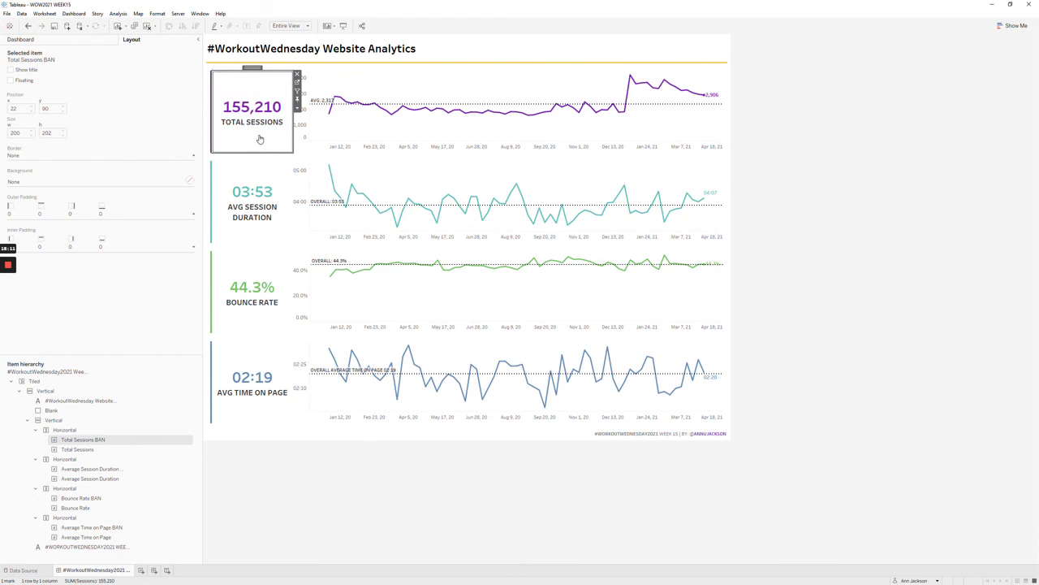
double_click(254, 68)
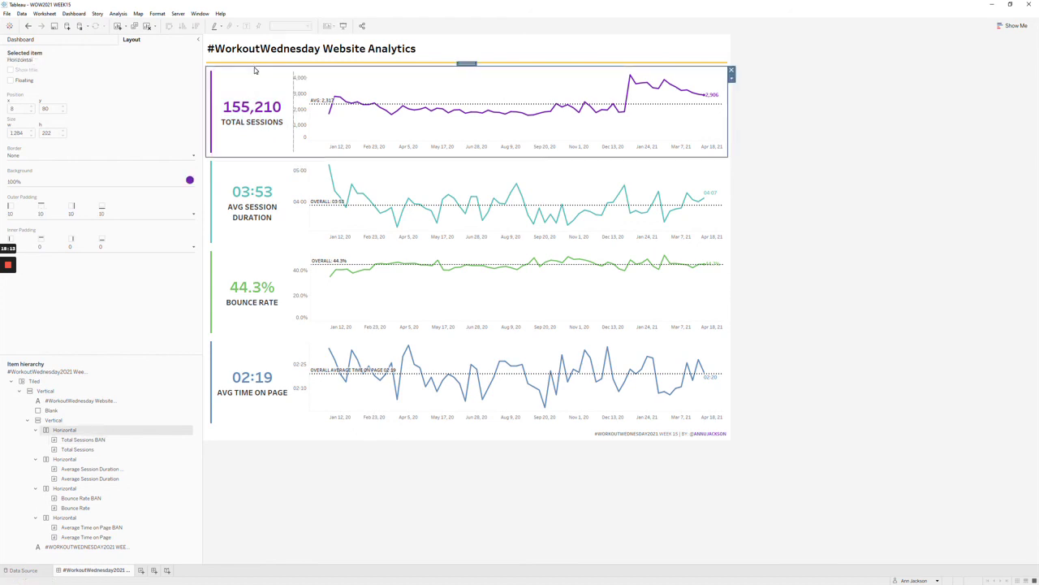
click(416, 134)
click(291, 137)
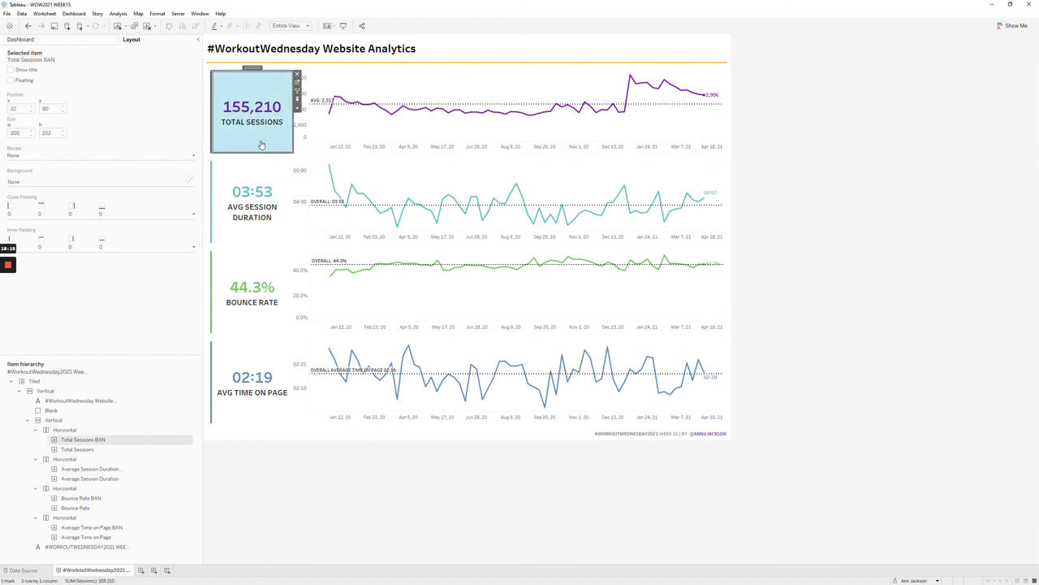
click(297, 107)
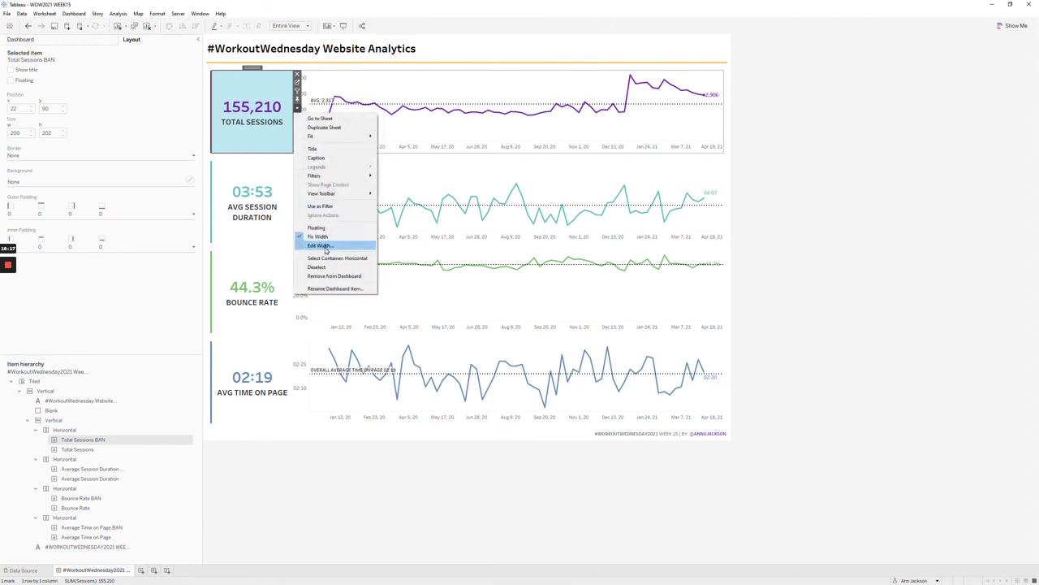
click(325, 247)
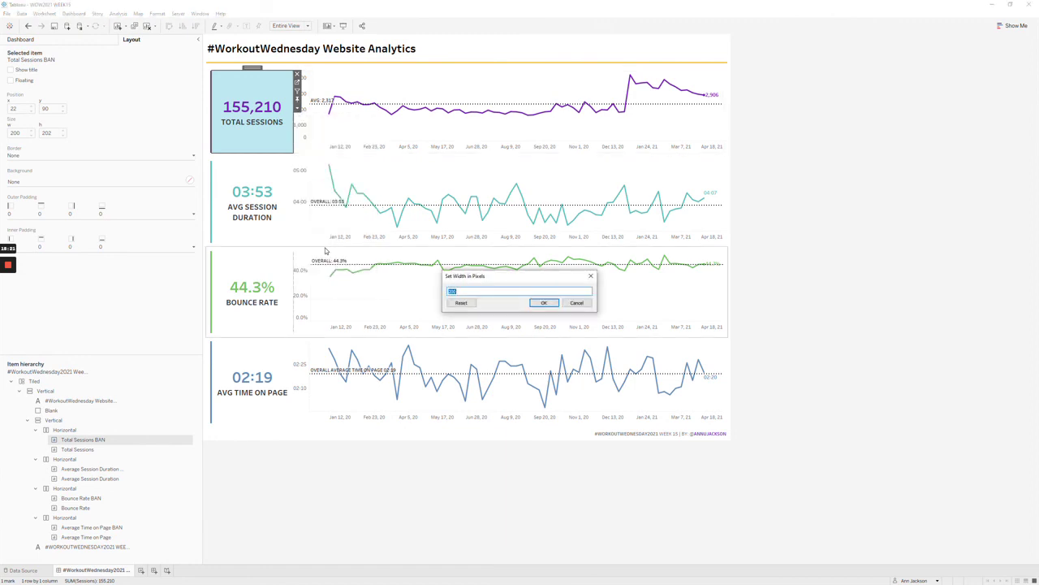
click(576, 302)
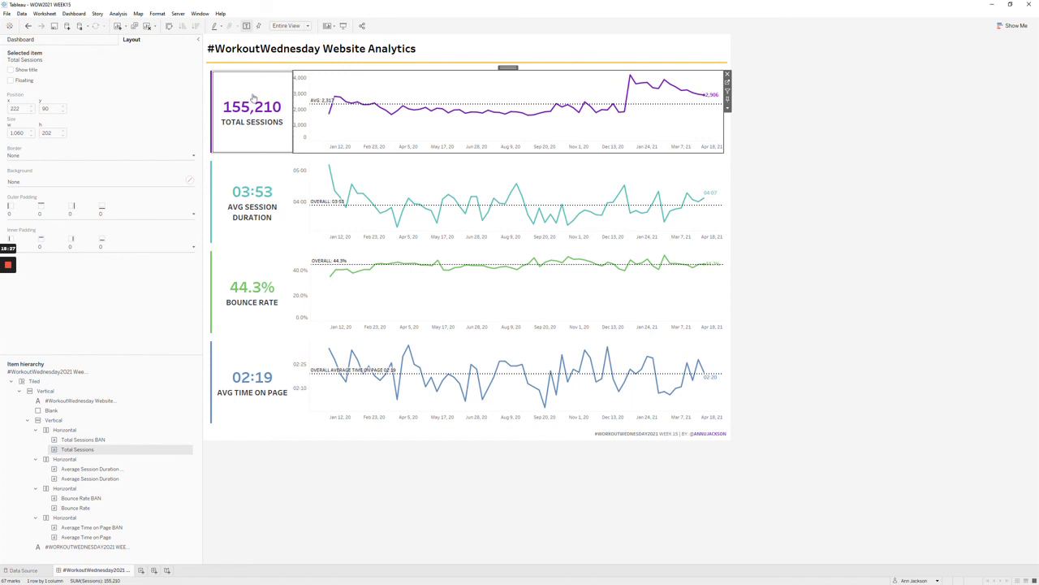
click(398, 92)
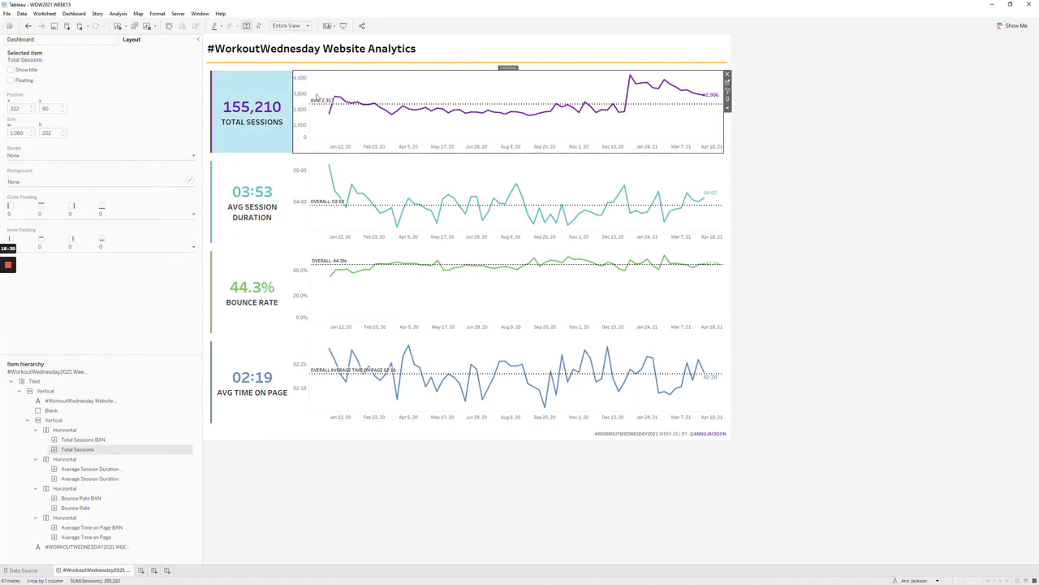
double_click(498, 68)
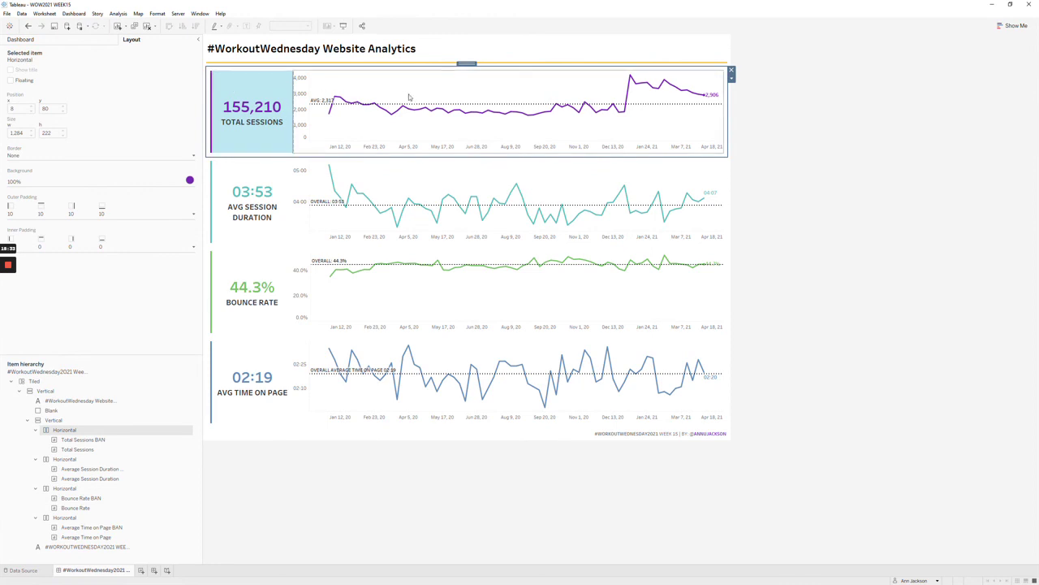
click(252, 110)
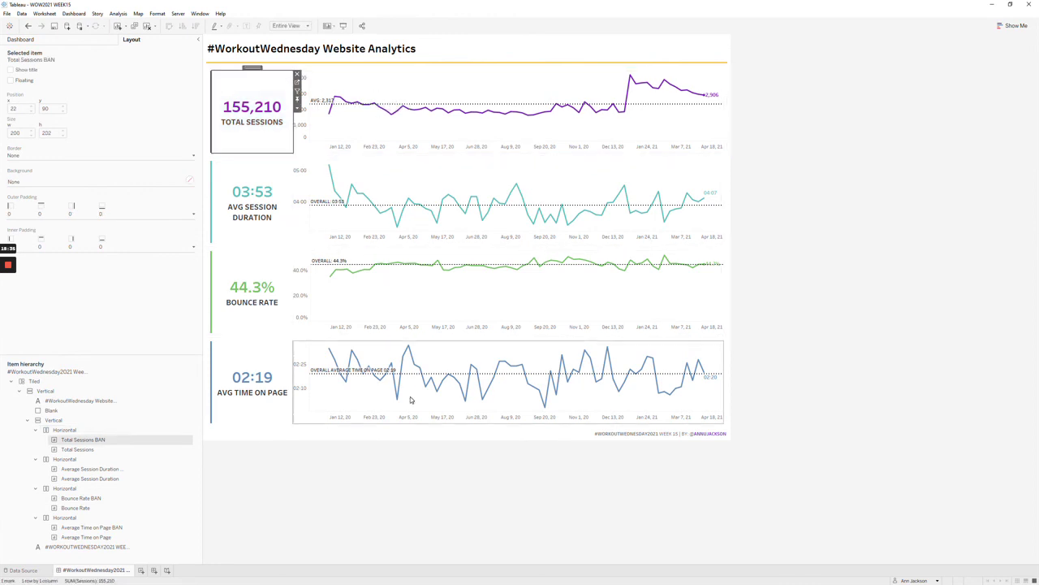
click(420, 494)
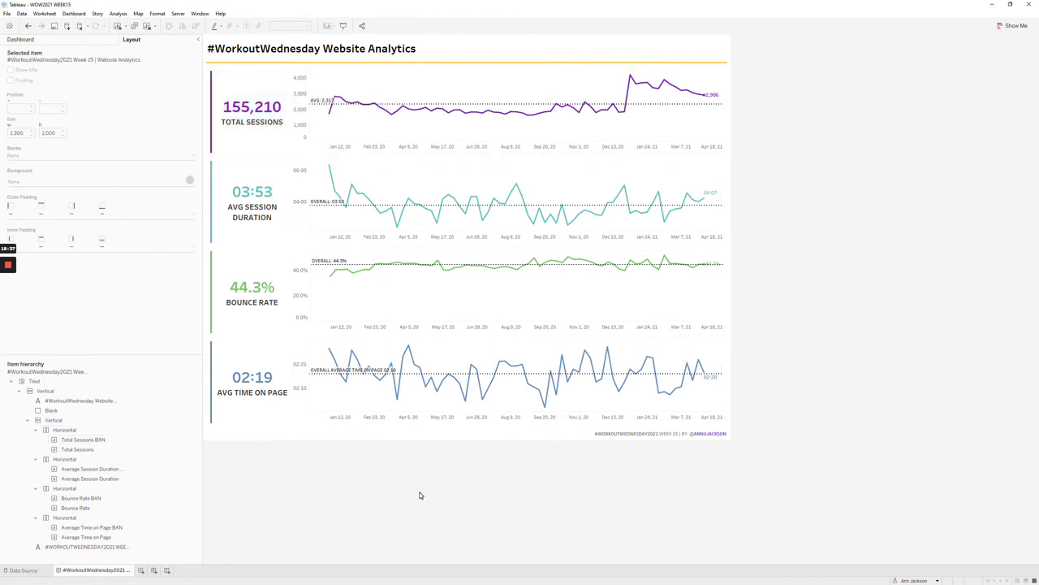